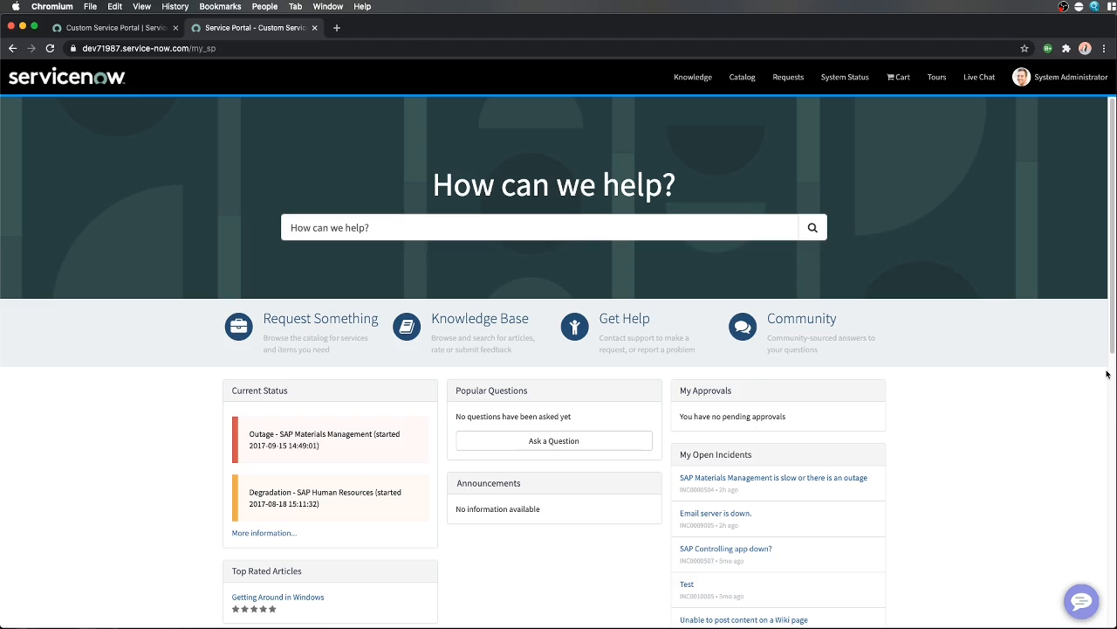
# Step: Open fonts.google.com in a new browser tab
pyautogui.click(336, 27)
pyautogui.write('f')
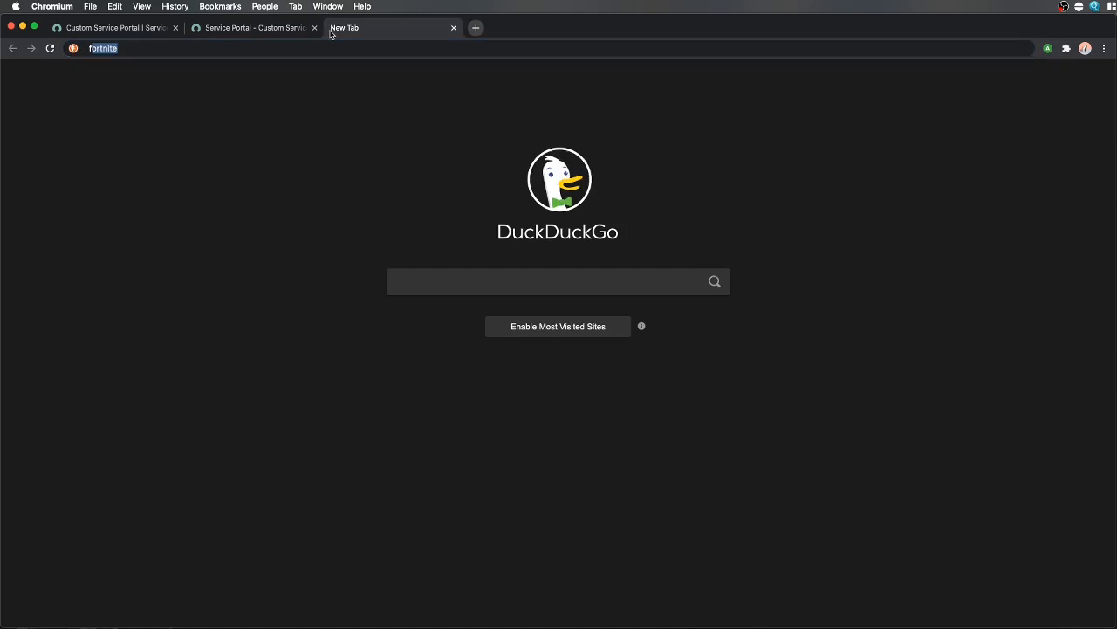
pyautogui.write('onts.google.co')
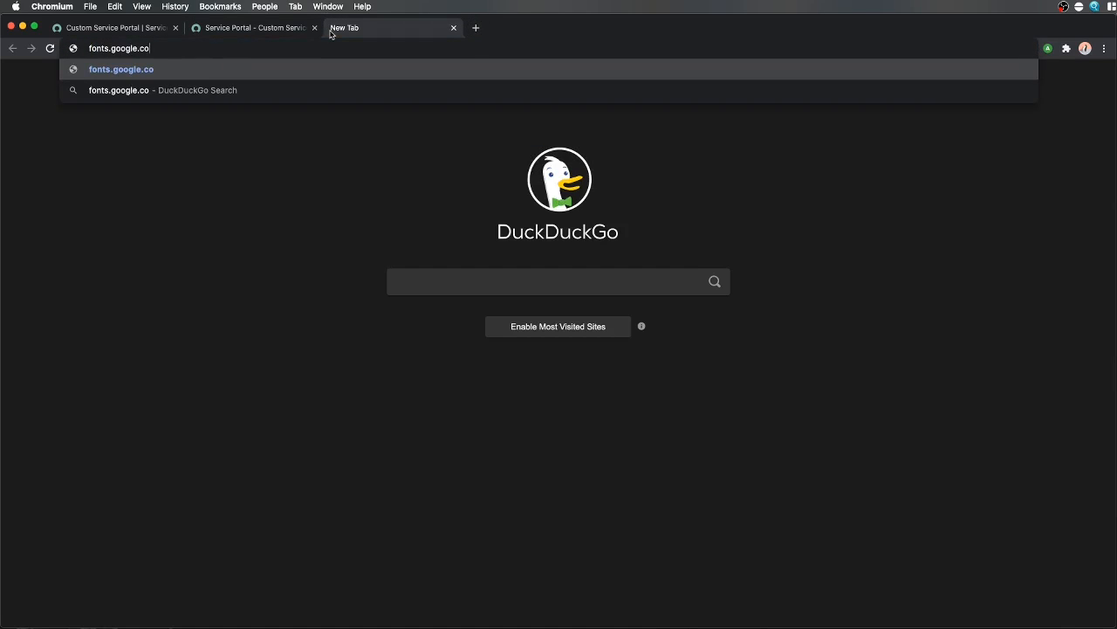
pyautogui.write('m')
pyautogui.press('Return')
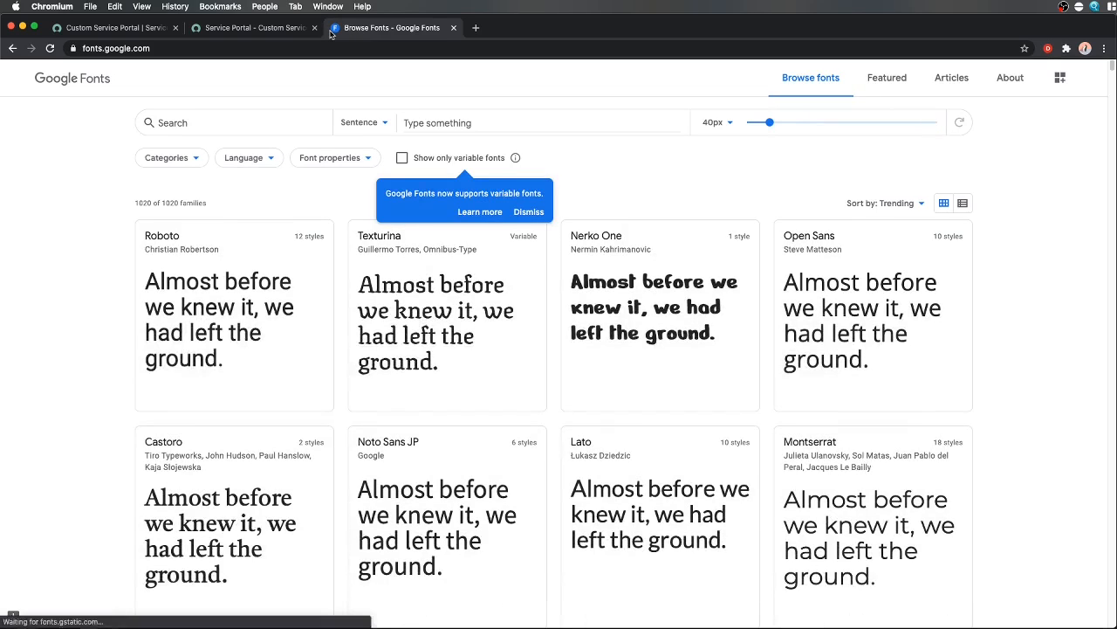
# Step: Browse the Google Fonts catalogue and open the Open Sans family page
pyautogui.scroll(-2, 88, 370)
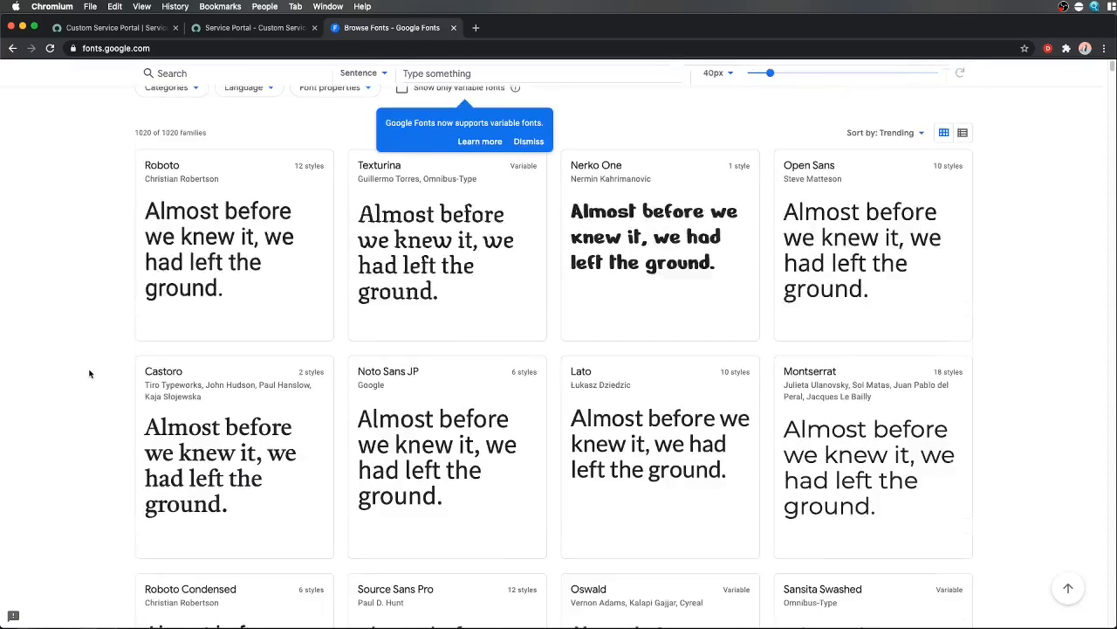
pyautogui.scroll(-4, 89, 374)
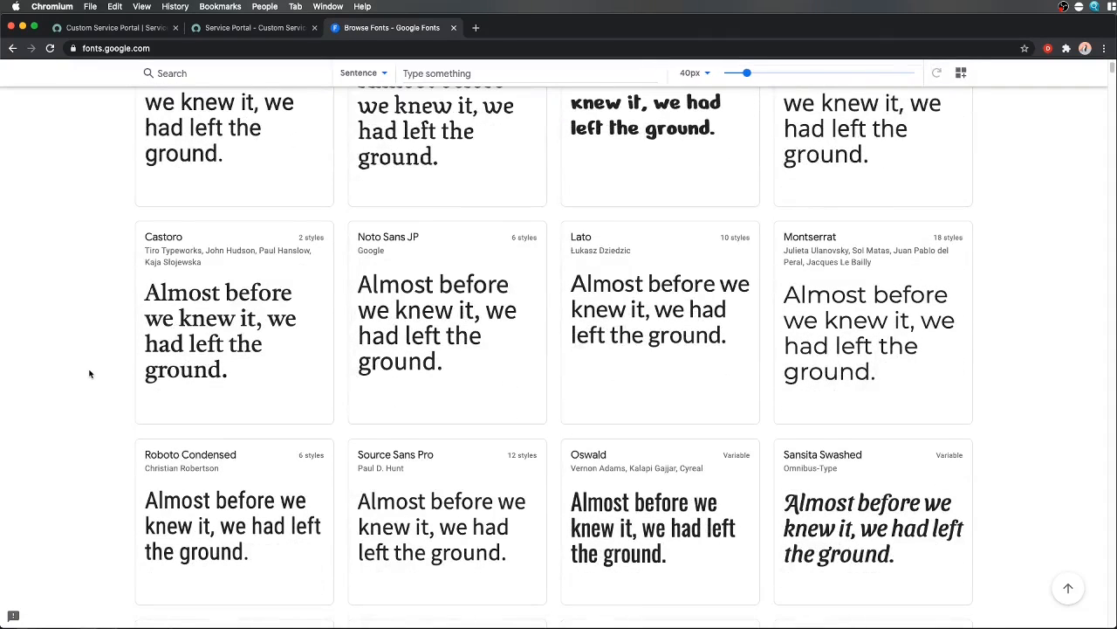
pyautogui.scroll(-4, 89, 374)
pyautogui.scroll(-3, 89, 374)
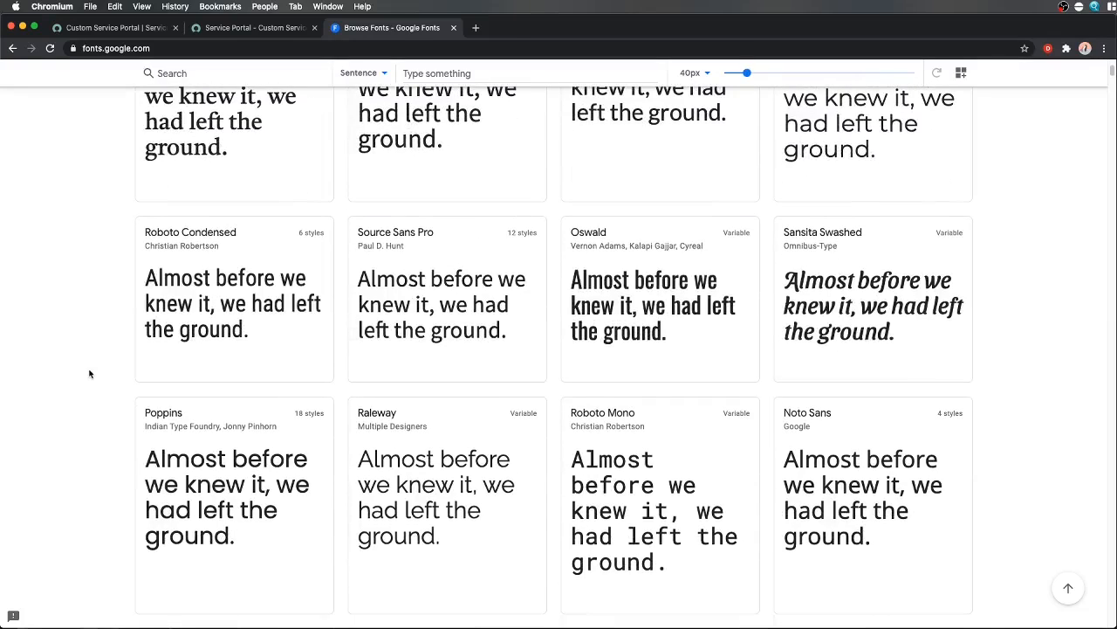
pyautogui.scroll(10, 93, 373)
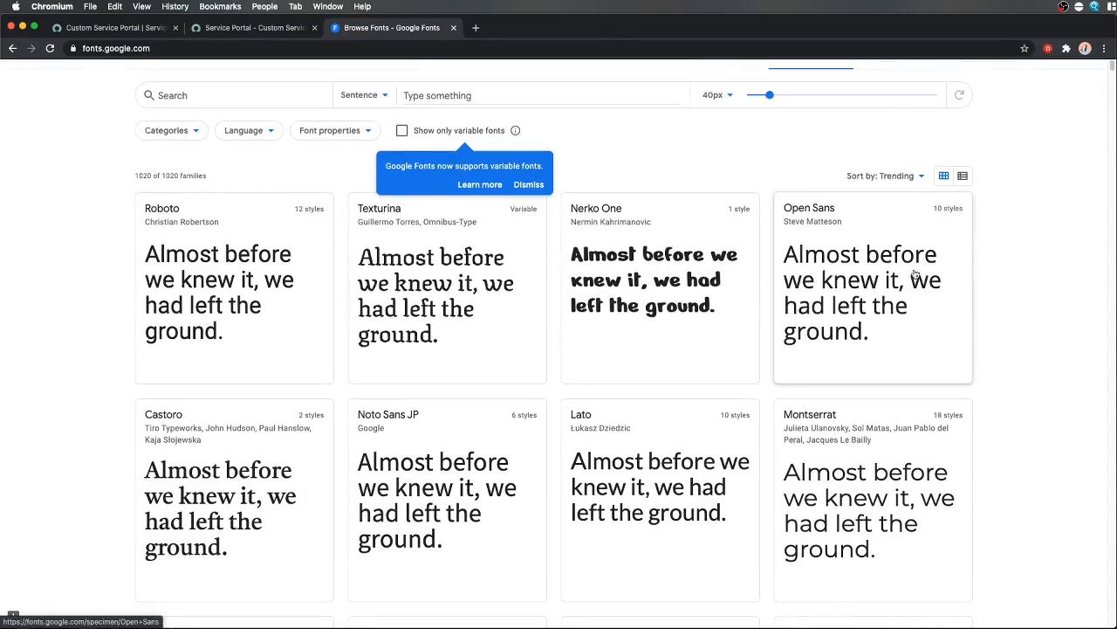
pyautogui.click(913, 273)
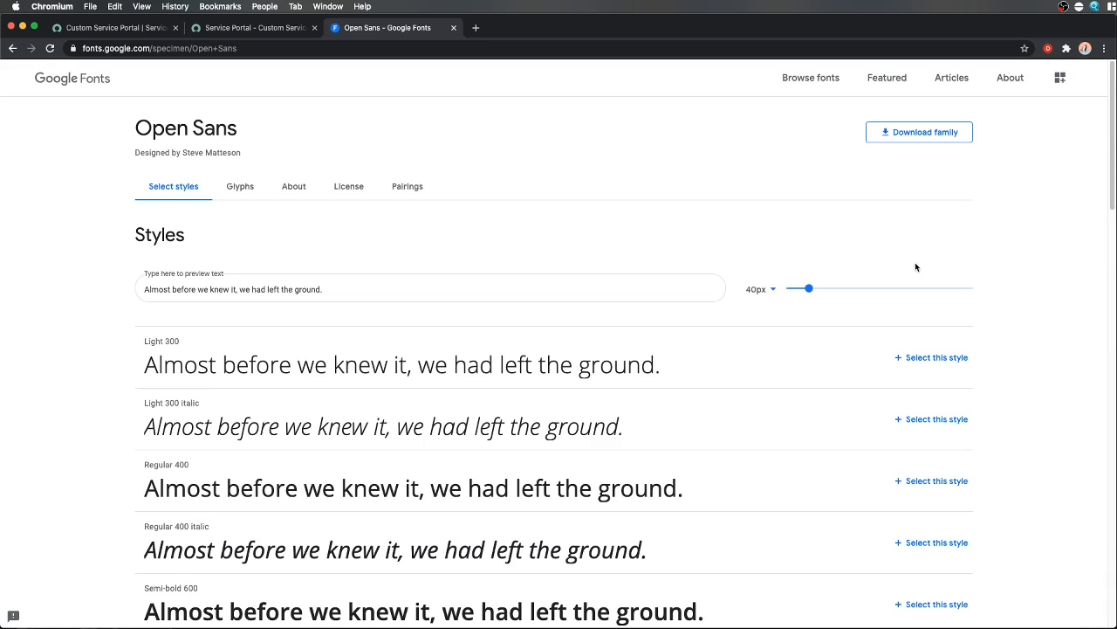
# Step: Select the Open Sans styles Regular 400, Regular 400 italic, Semi-bold 600 and Bold 700, and copy the stylesheet URL from the link embed code
pyautogui.click(946, 481)
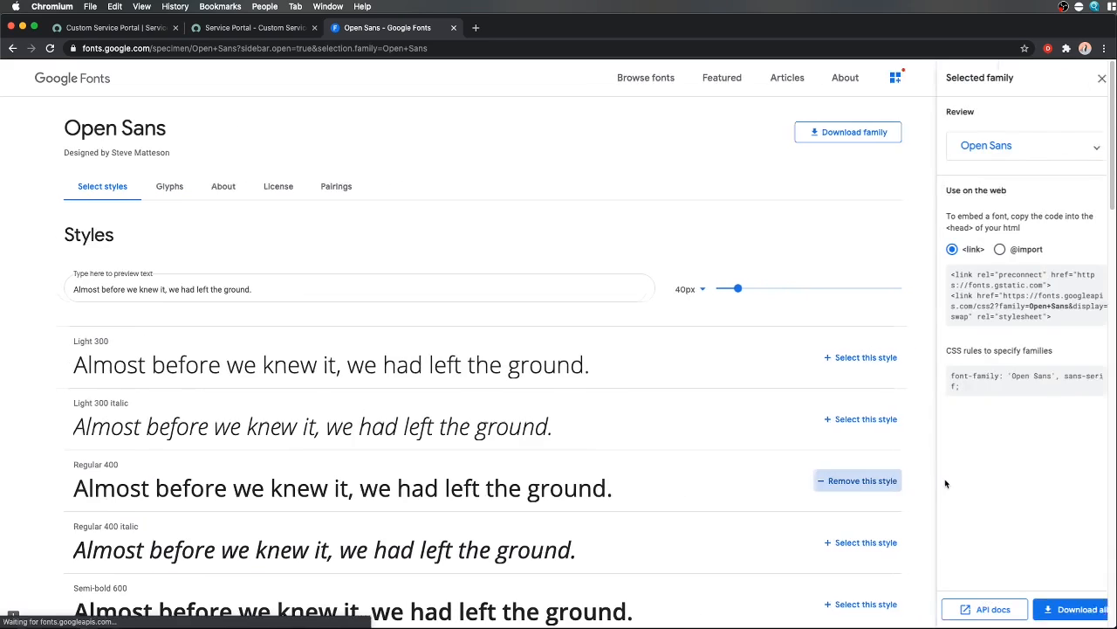
pyautogui.click(863, 538)
pyautogui.scroll(-1, 855, 530)
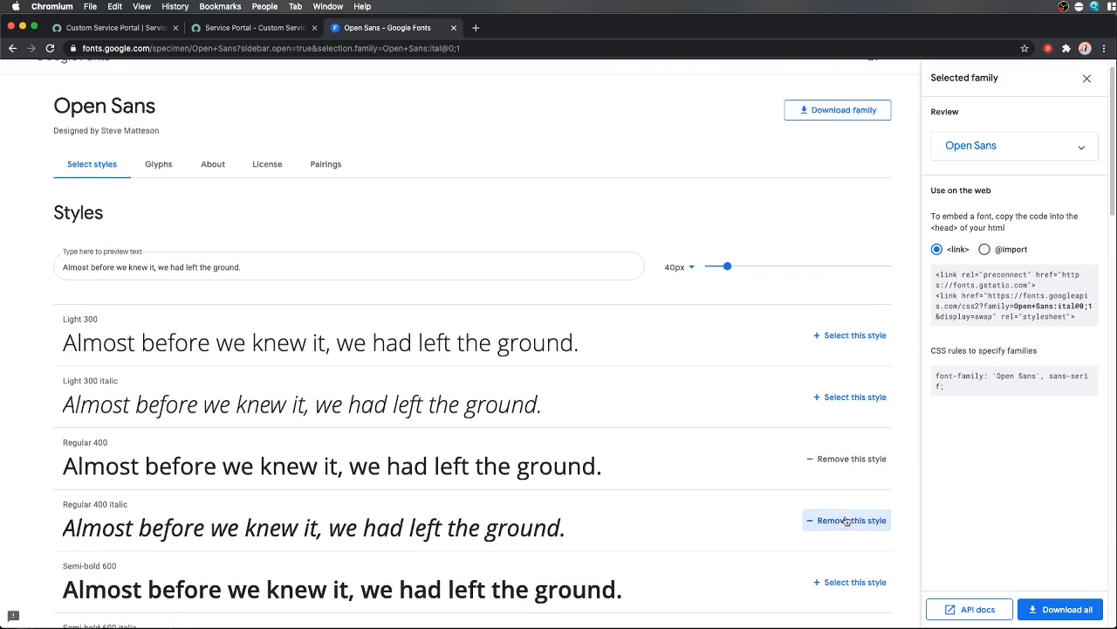
pyautogui.scroll(-5, 846, 520)
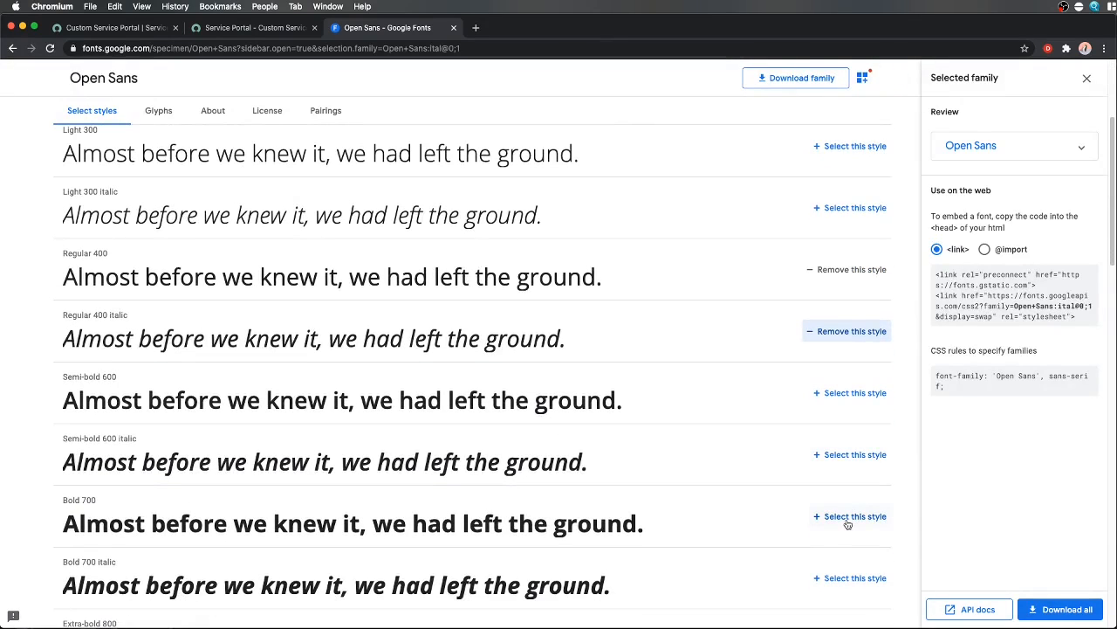
pyautogui.click(870, 399)
pyautogui.click(856, 516)
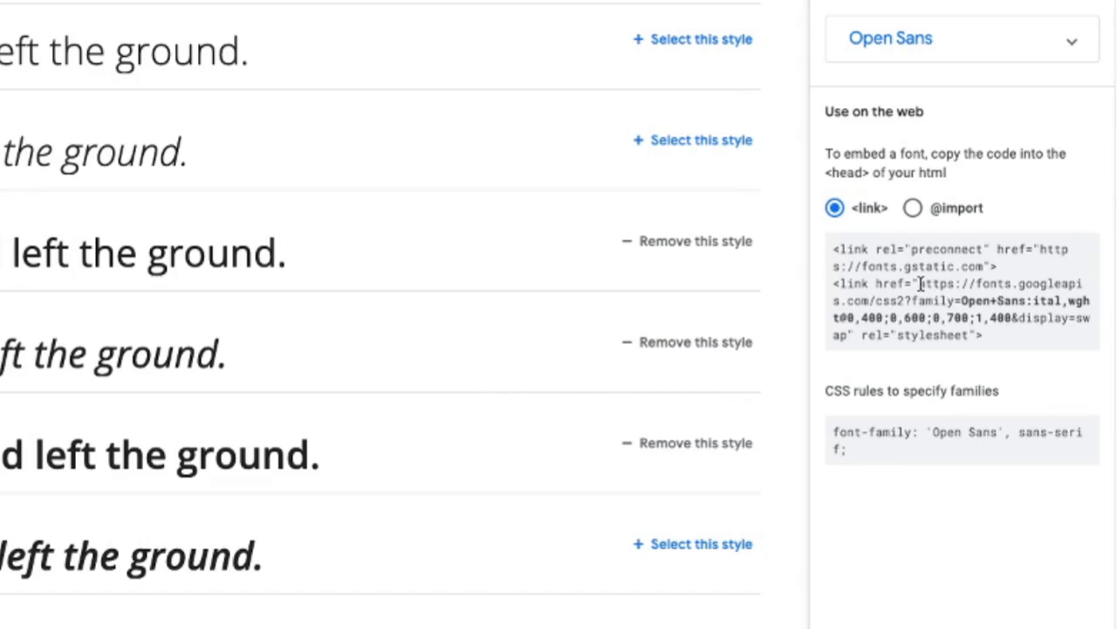
pyautogui.moveTo(921, 284); pyautogui.dragTo(847, 332)
pyautogui.hotkey('ctrl', 'c')
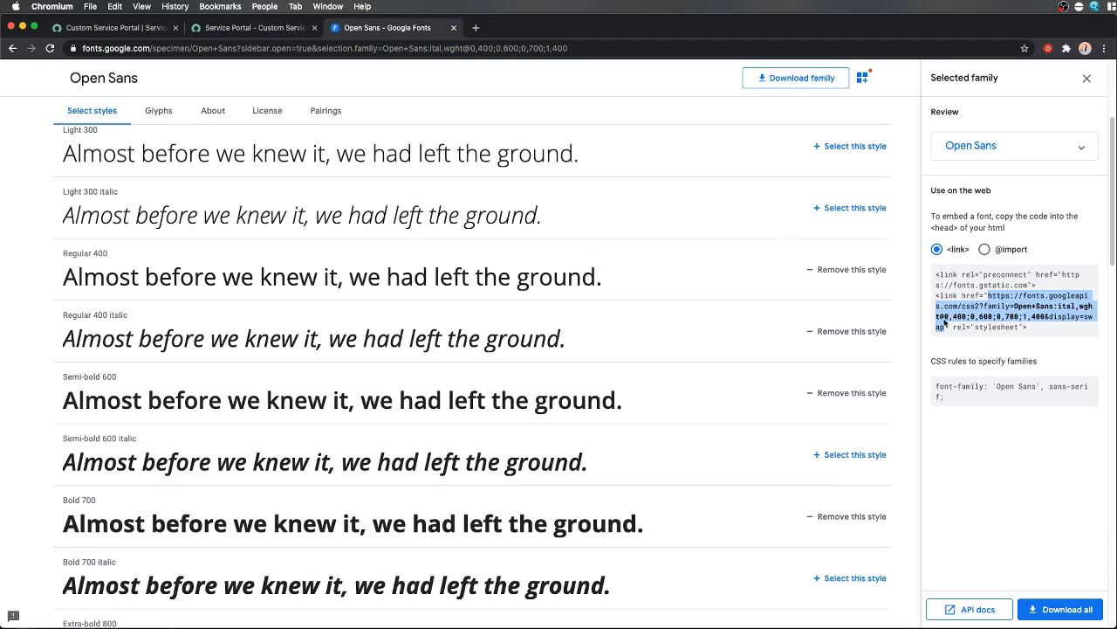
# Step: Return to the Custom Service Portal record in ServiceNow and open its theme record, My Custom Theme
pyautogui.click(123, 28)
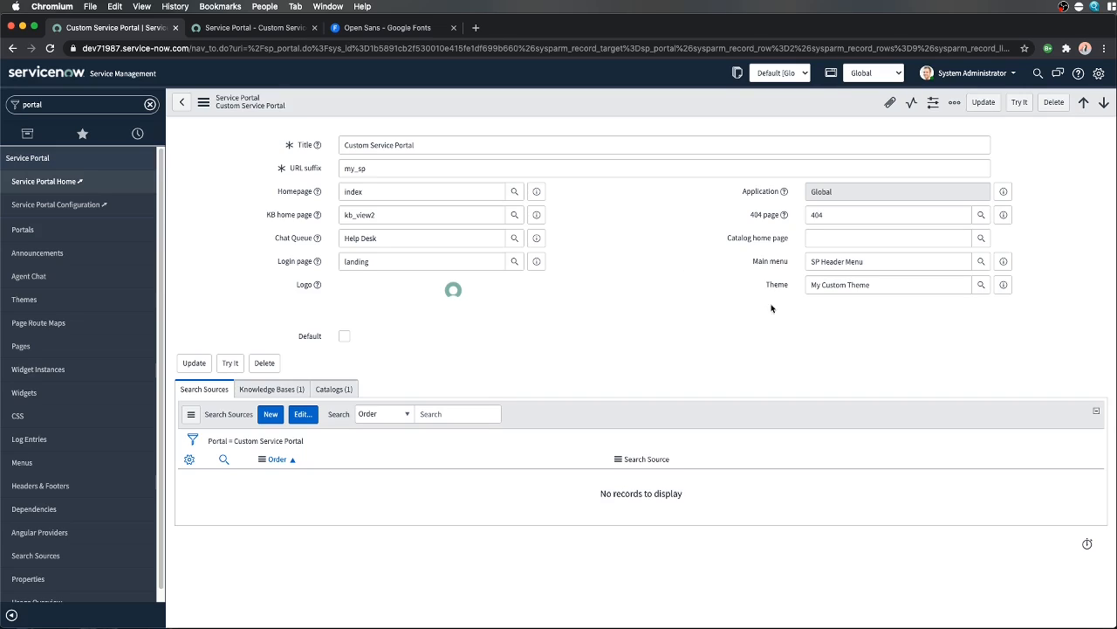
pyautogui.click(1003, 286)
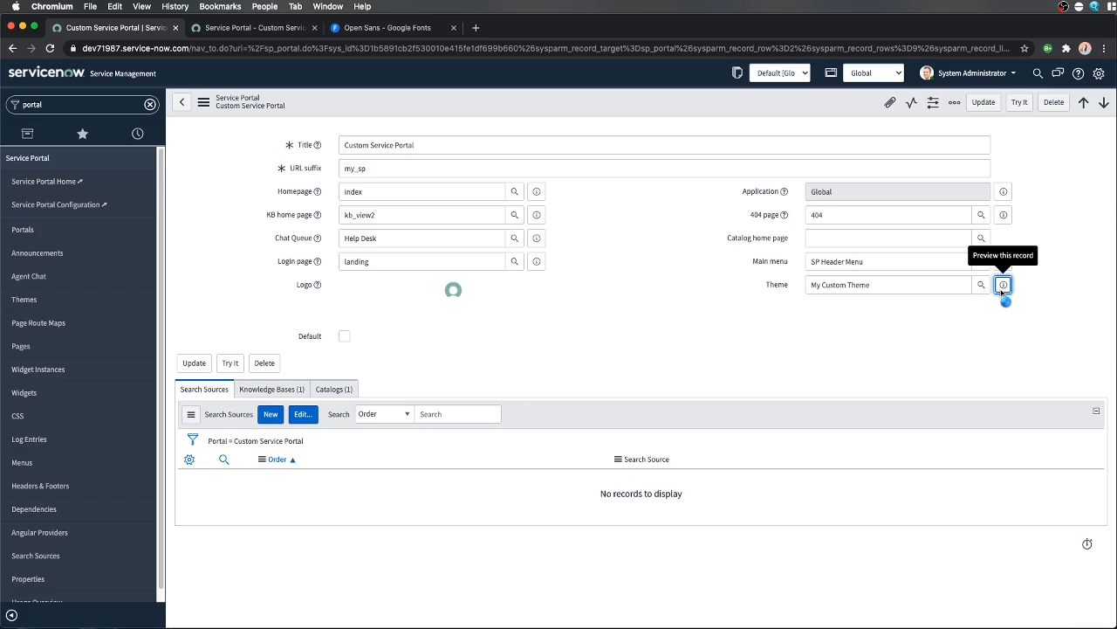
pyautogui.click(1060, 315)
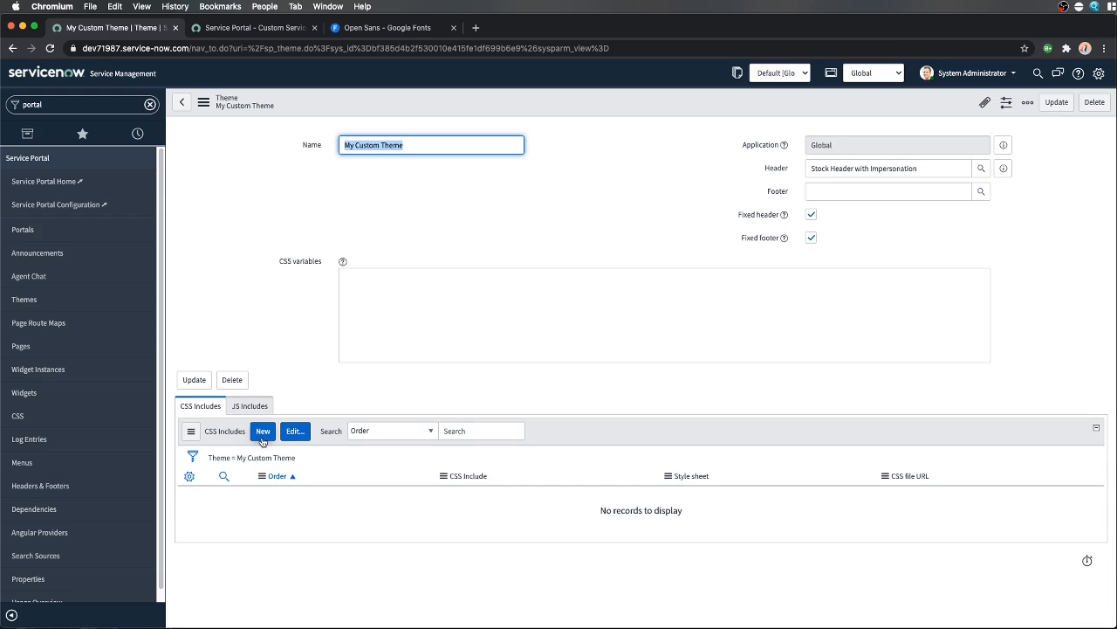
# Step: Add a CSS include named Open Sans to the theme, with source URL and the copied Google Fonts address as its CSS file URL
pyautogui.click(262, 432)
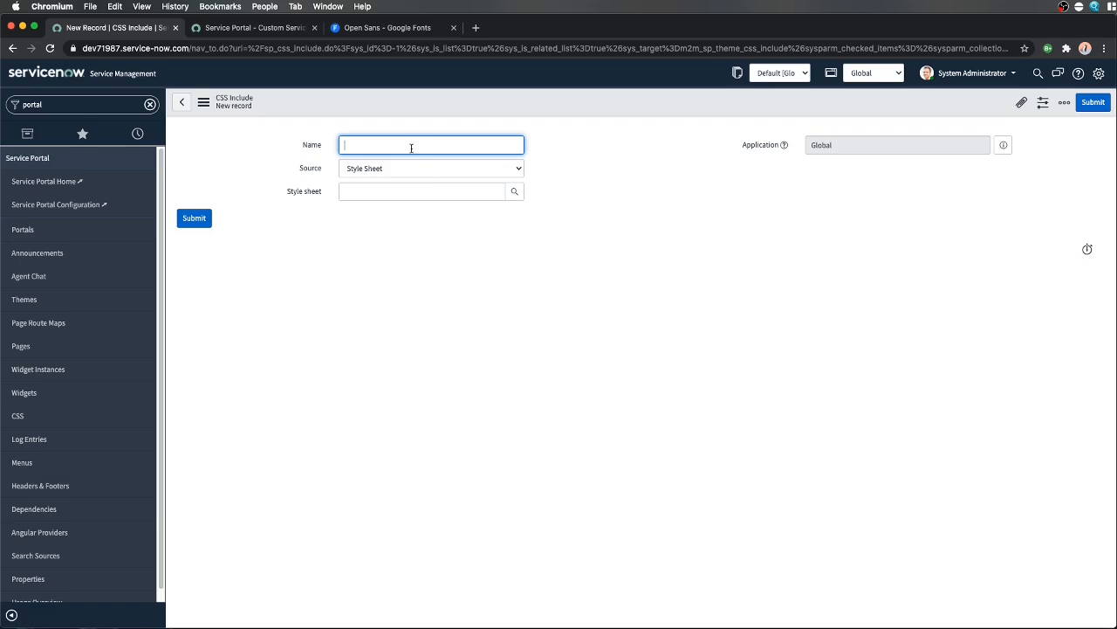
pyautogui.write('Open')
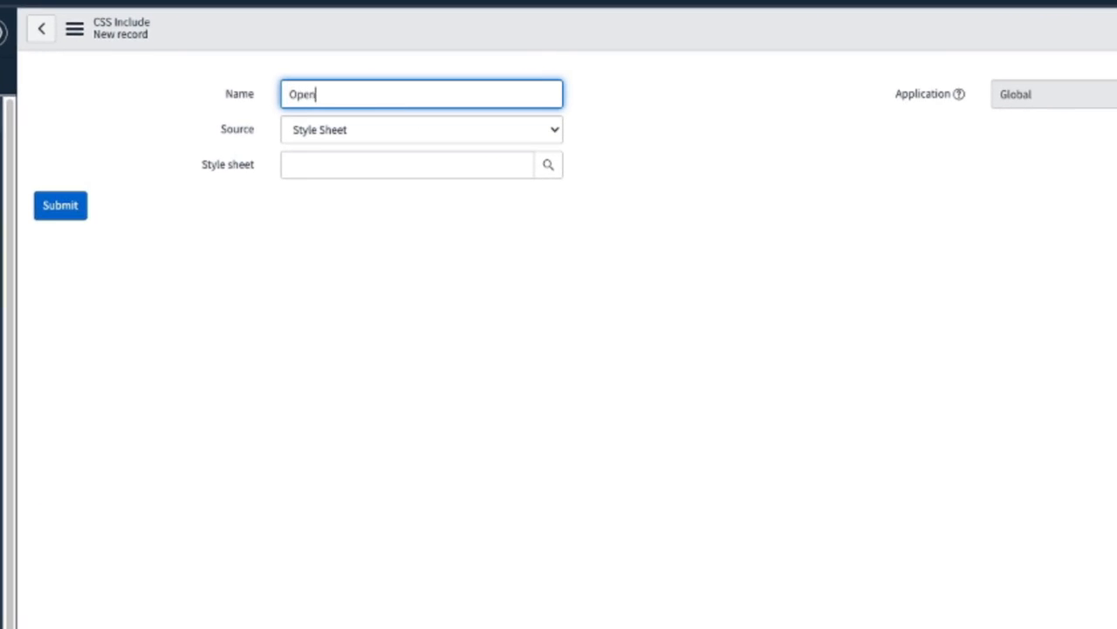
pyautogui.write(' Sans')
pyautogui.click(427, 133)
pyautogui.click(417, 141)
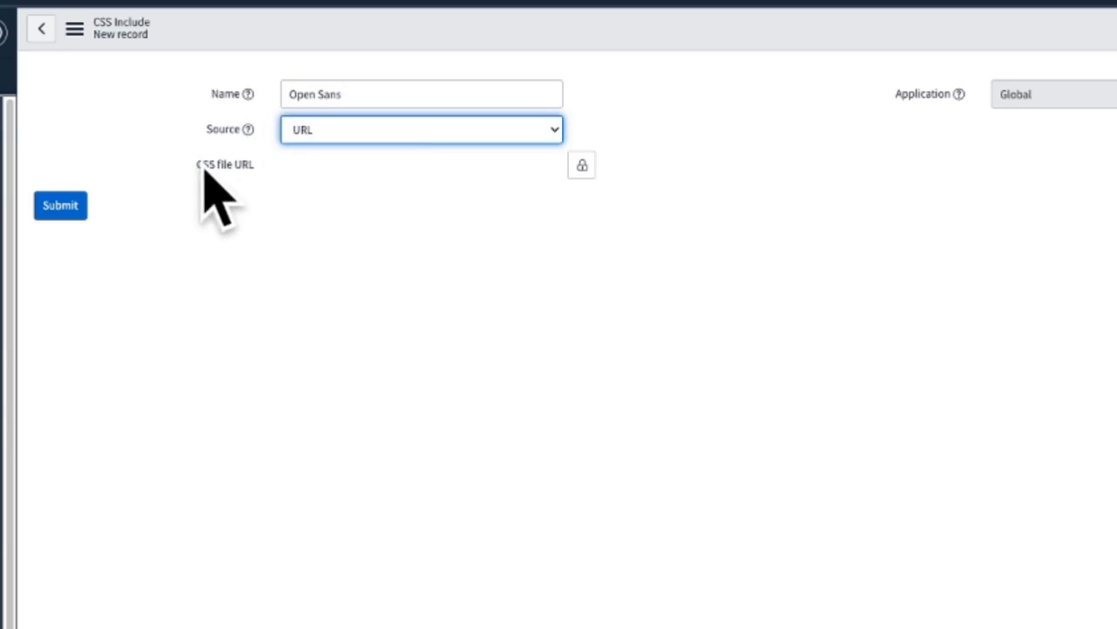
pyautogui.click(582, 166)
pyautogui.click(510, 166)
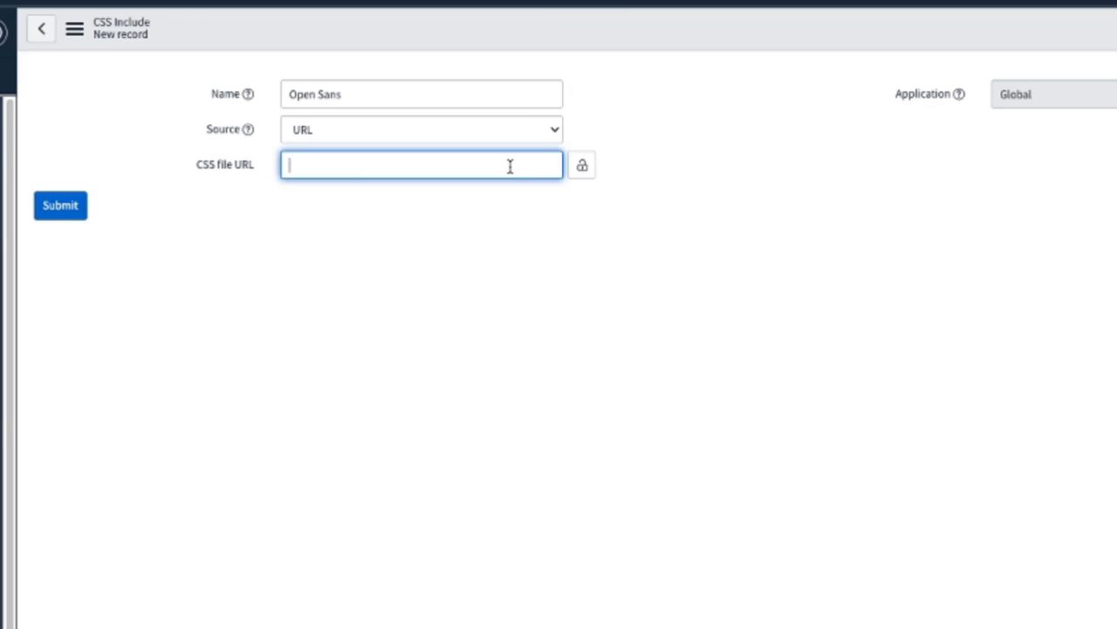
pyautogui.hotkey('ctrl', 'v')
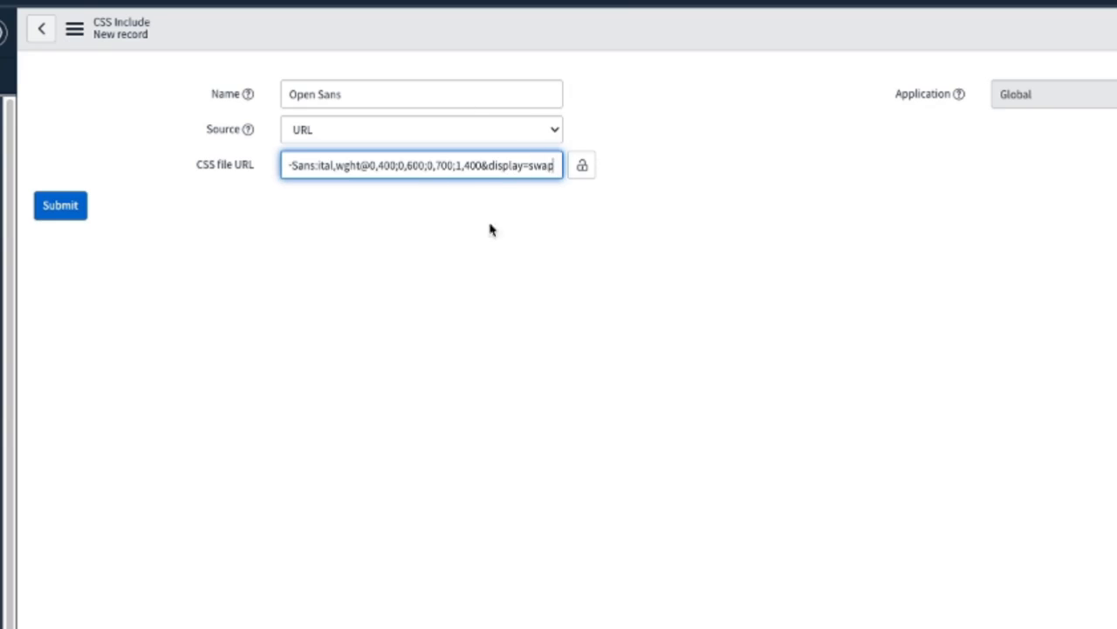
pyautogui.click(81, 213)
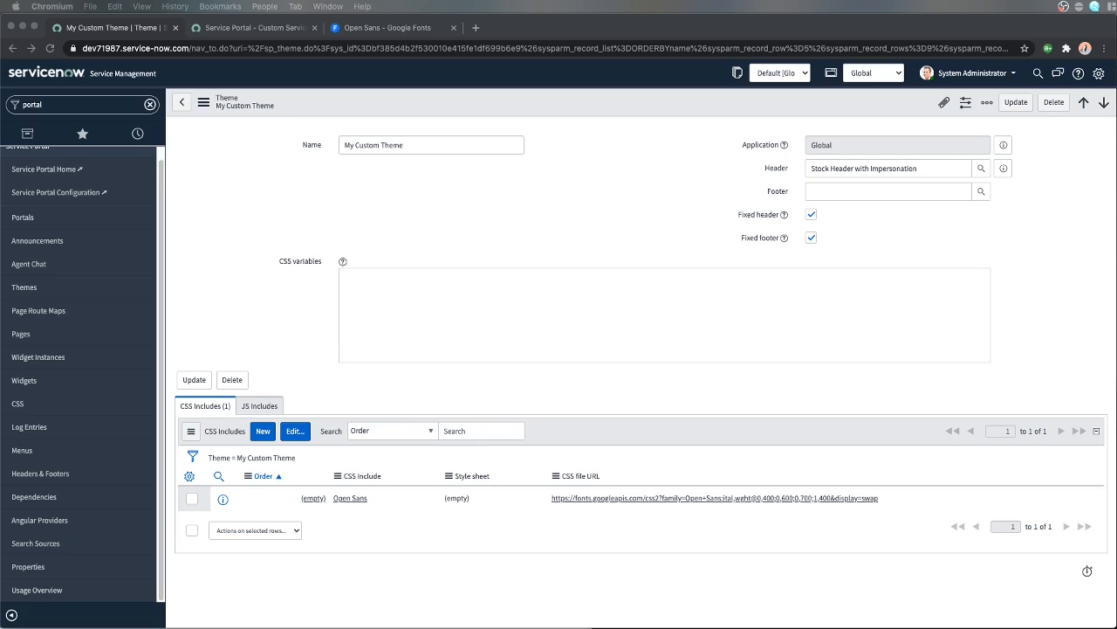
# Step: Set the order of the Open Sans CSS include to 10
pyautogui.click(422, 529)
pyautogui.click(294, 497)
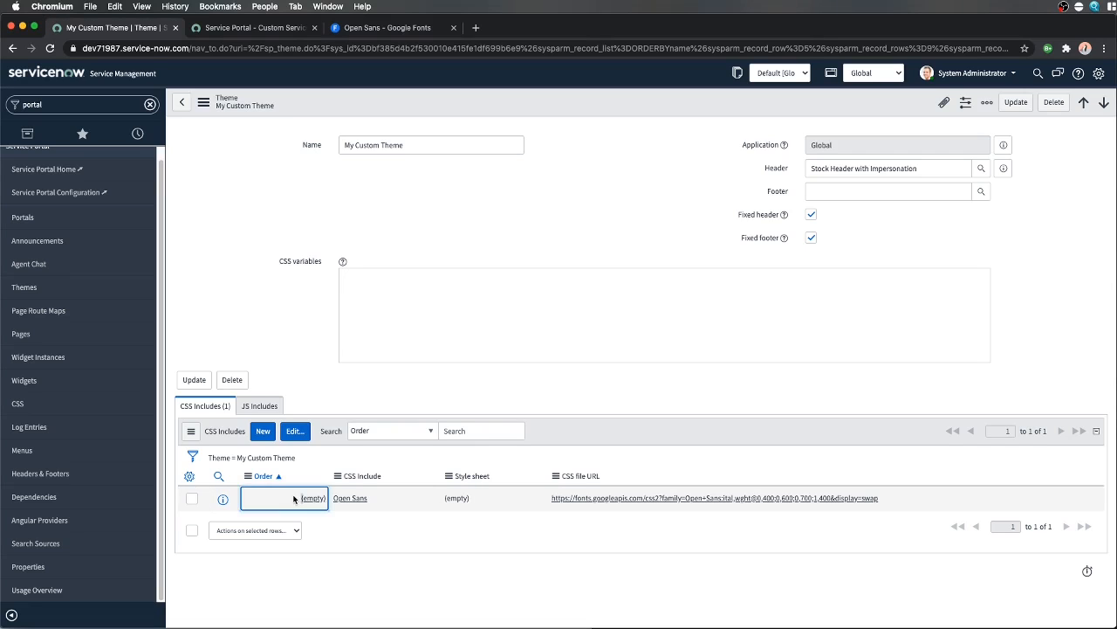
pyautogui.click(295, 498)
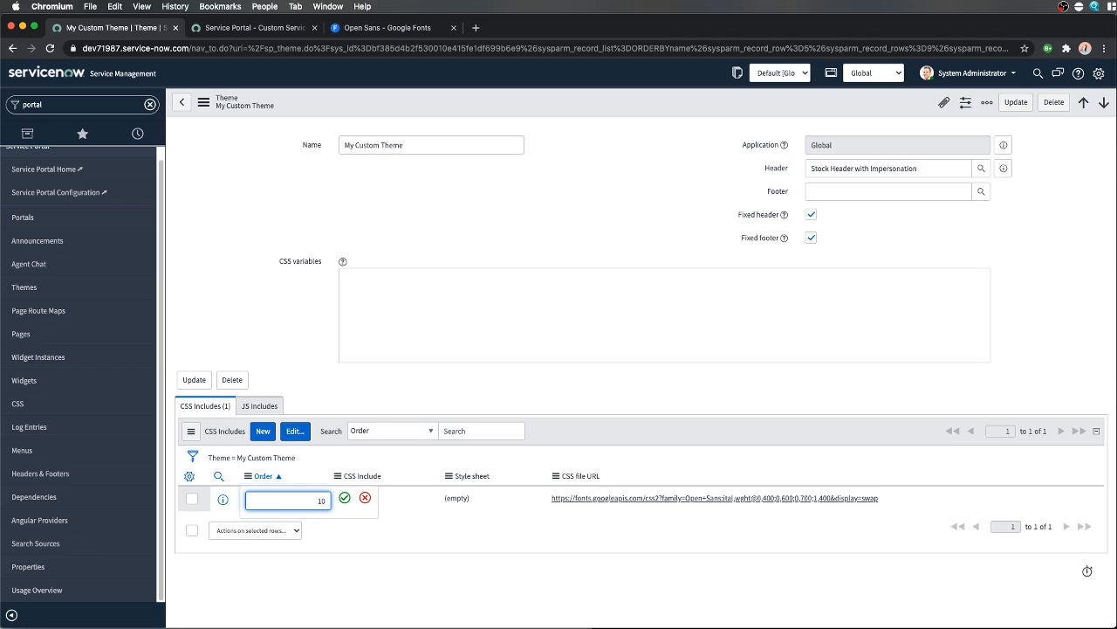
pyautogui.press('Return')
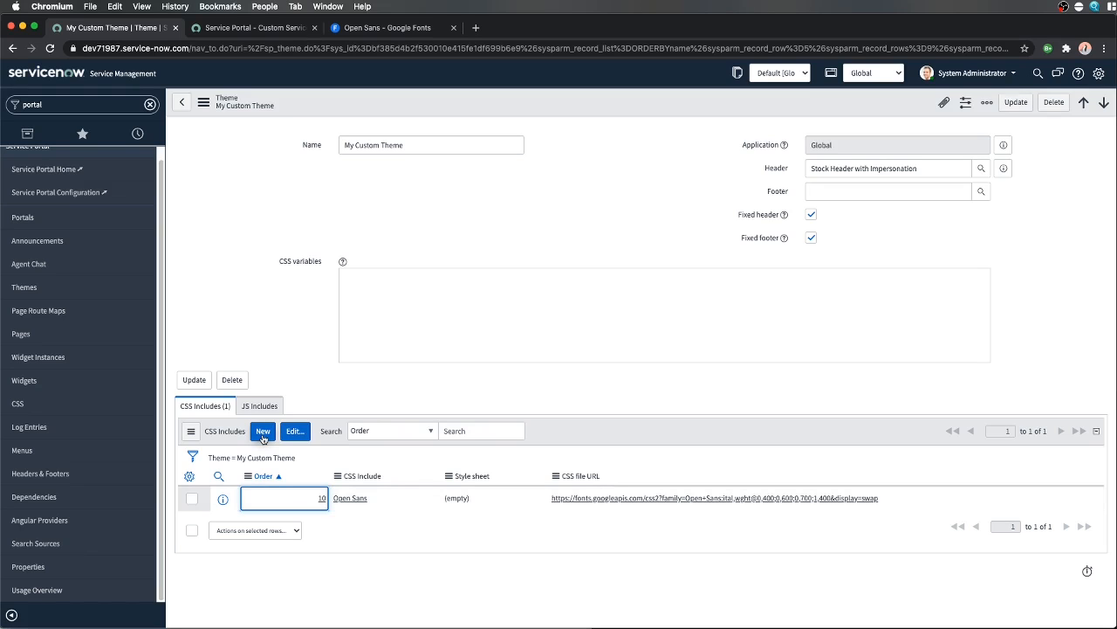
# Step: Start another CSS include for the theme, name it font_reset.css and copy that name
pyautogui.click(262, 432)
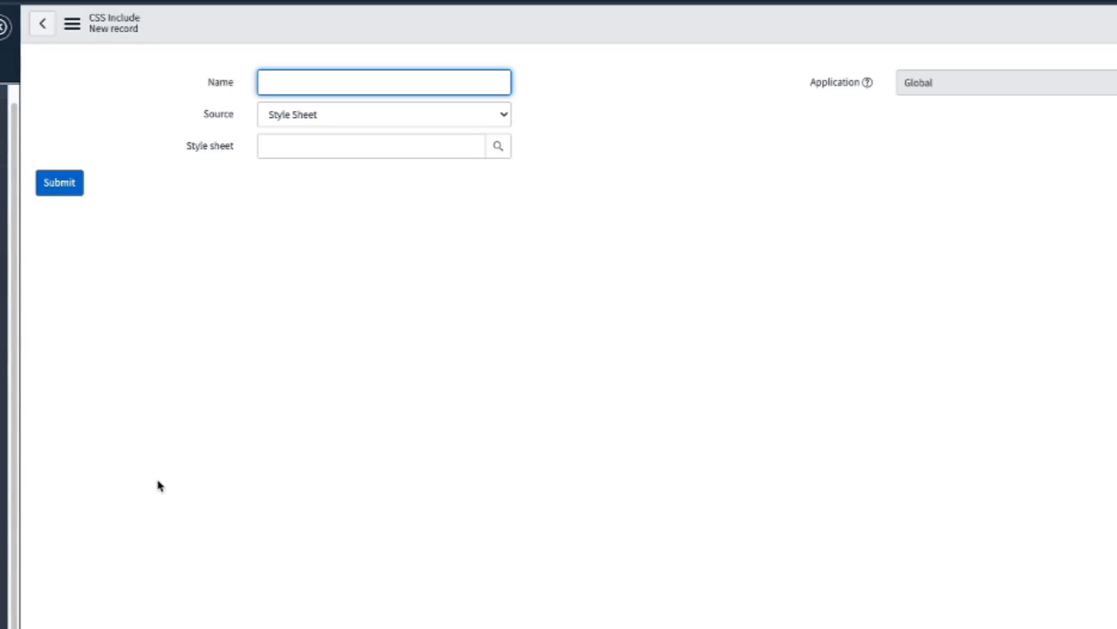
pyautogui.write('font')
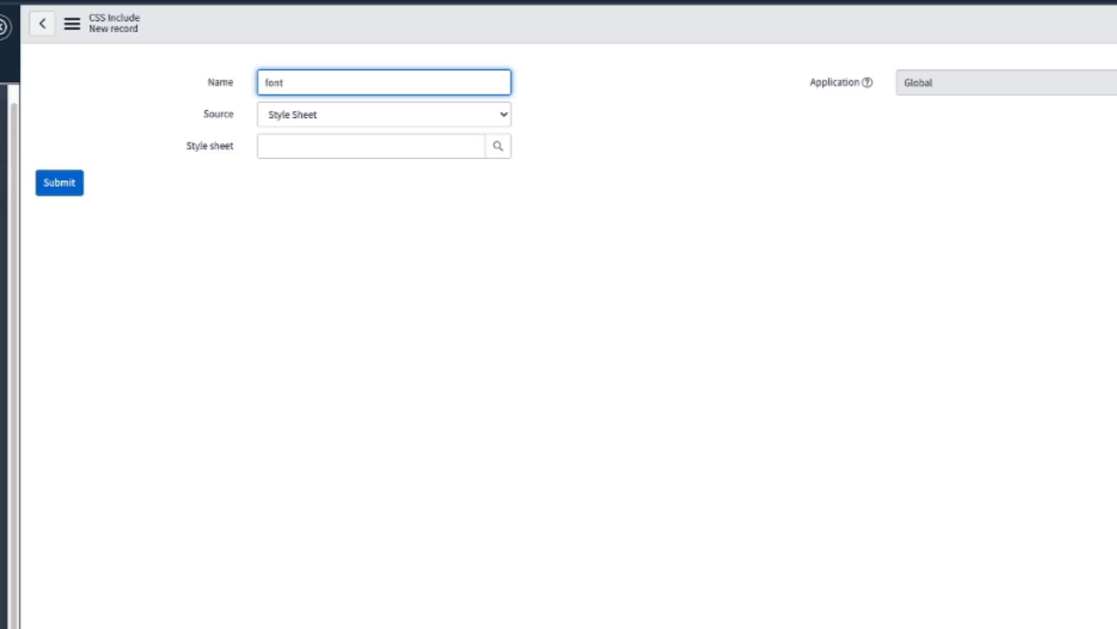
pyautogui.write('_reset.css')
pyautogui.hotkey('ctrl', 'a')
pyautogui.hotkey('ctrl', 'c')
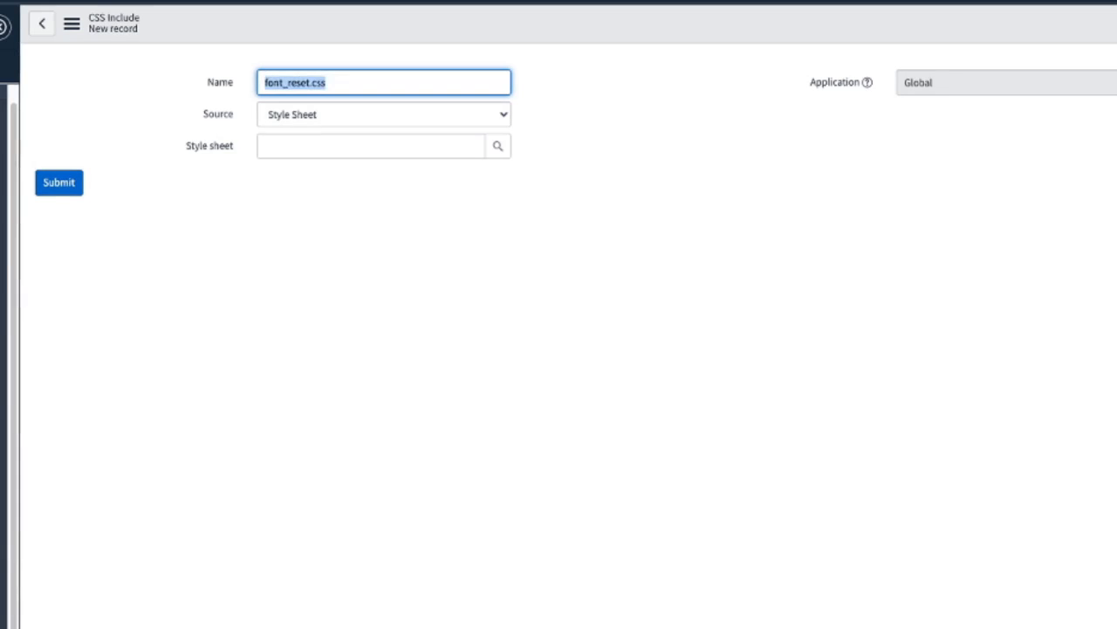
pyautogui.press('Right')
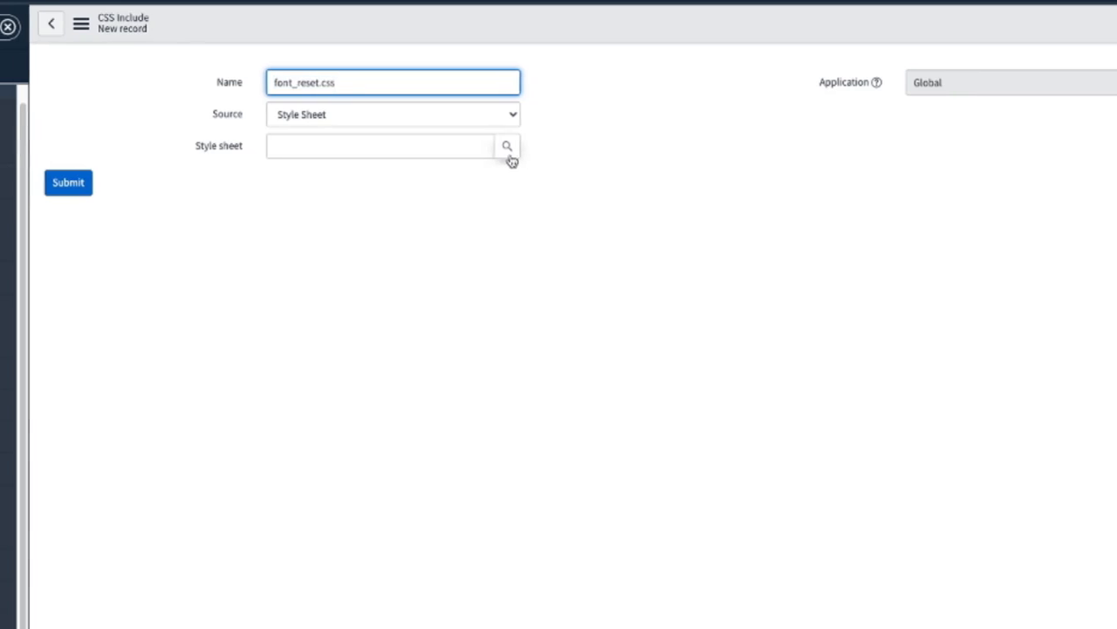
# Step: Start a new style sheet record from the include's style sheet lookup and name it font_reset.css
pyautogui.click(498, 146)
pyautogui.click(83, 223)
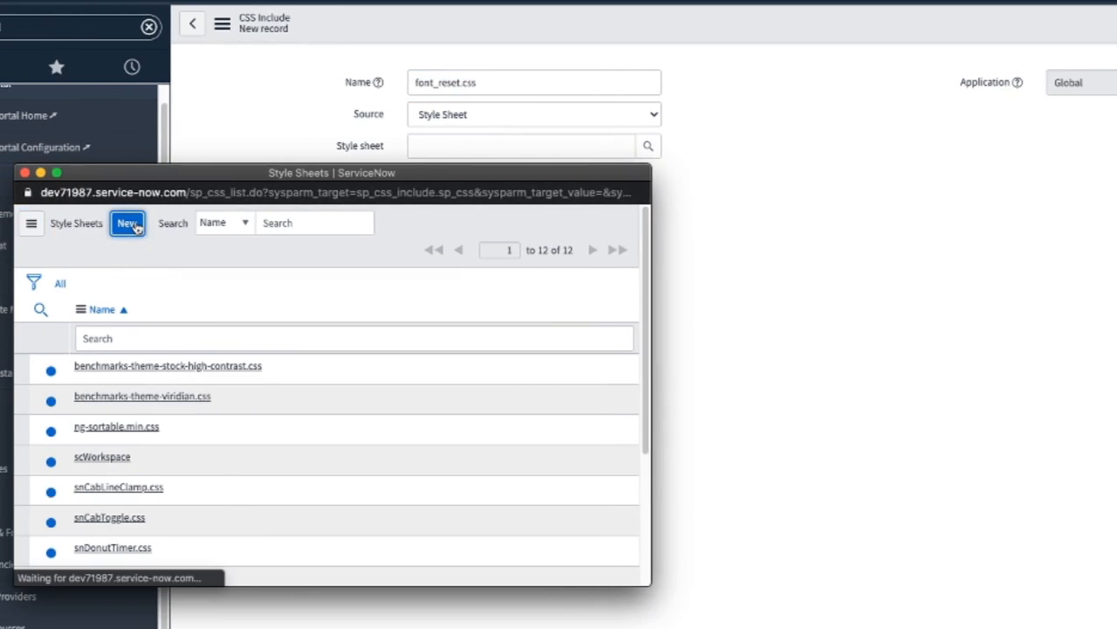
pyautogui.hotkey('ctrl', 'v')
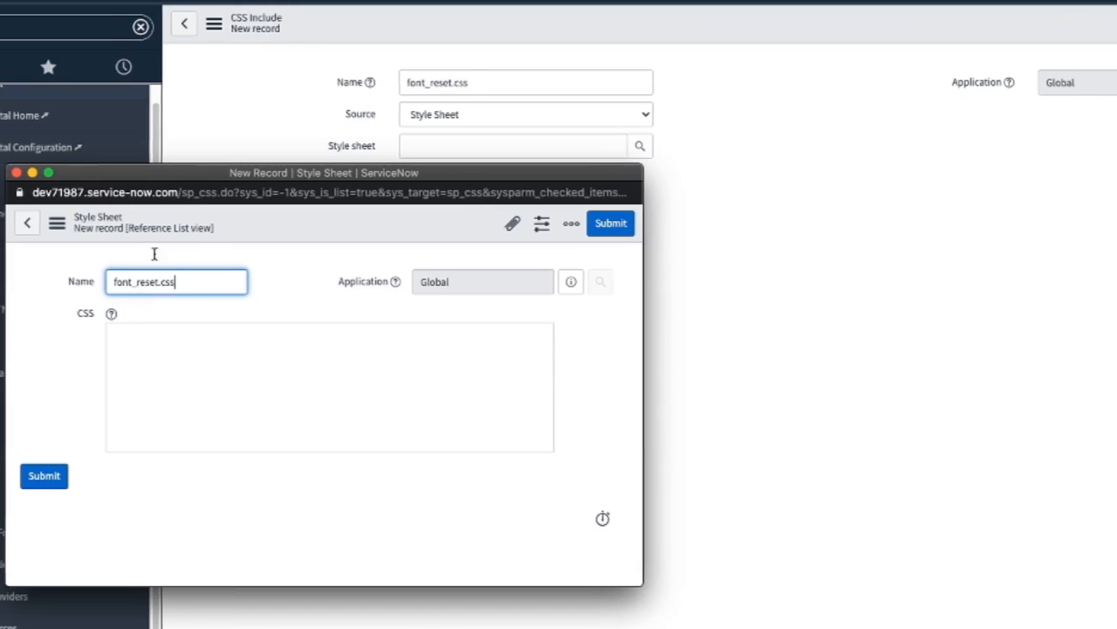
pyautogui.moveTo(188, 173); pyautogui.dragTo(502, 166)
# Step: Start a CSS rule for the selectors h1, h2, h3, h4, h5, h6 in the font_reset.css style sheet
pyautogui.click(498, 379)
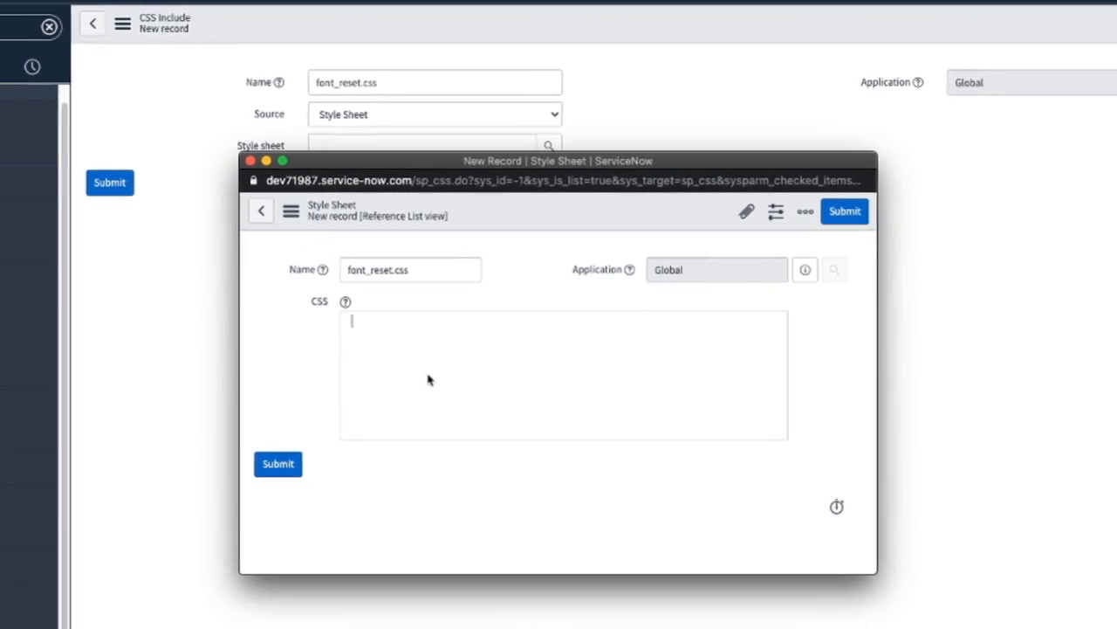
pyautogui.write('h1')
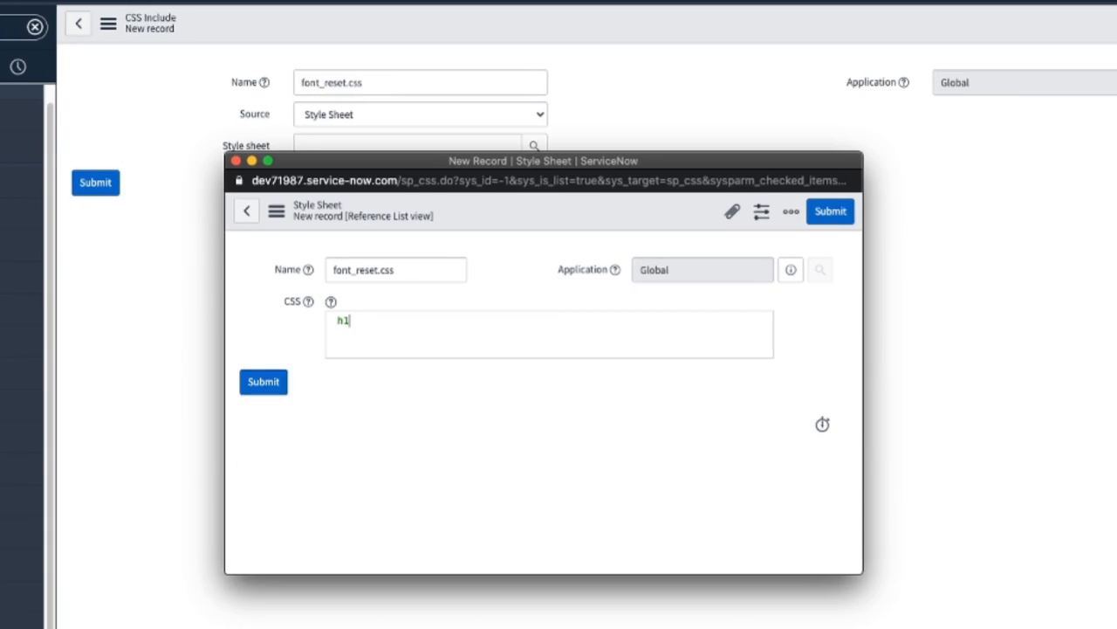
pyautogui.write(', h2, h3, h4, h5, h6,')
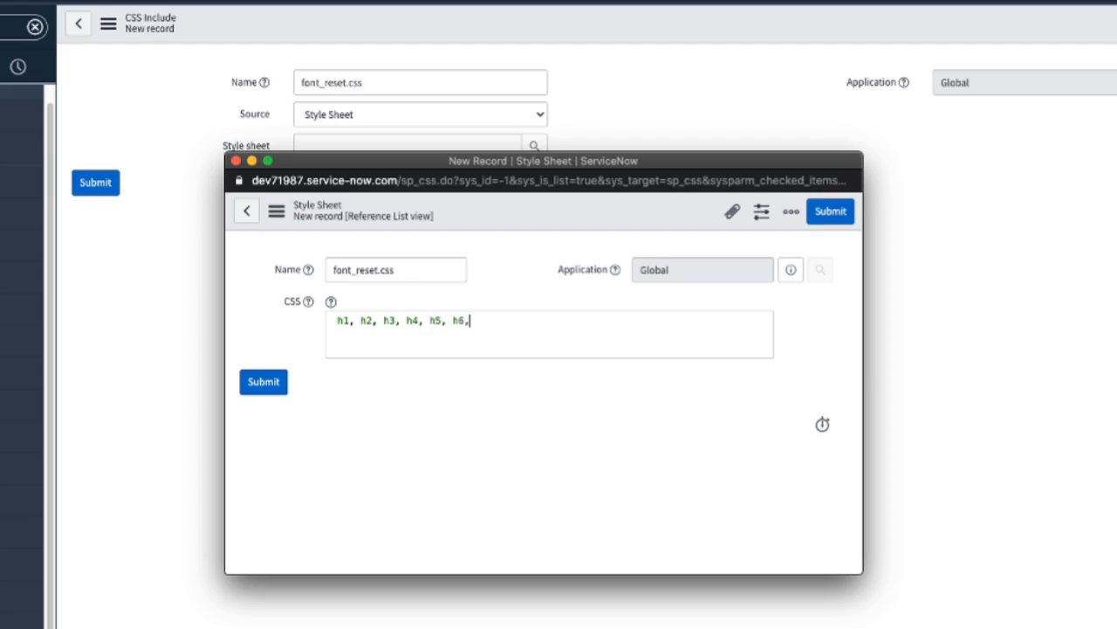
pyautogui.press('BackSpace')
pyautogui.write('{')
pyautogui.press('Return')
# Step: Set the heading rule's font-family to 'Open Sans', enclosed in single quotes
pyautogui.write('font')
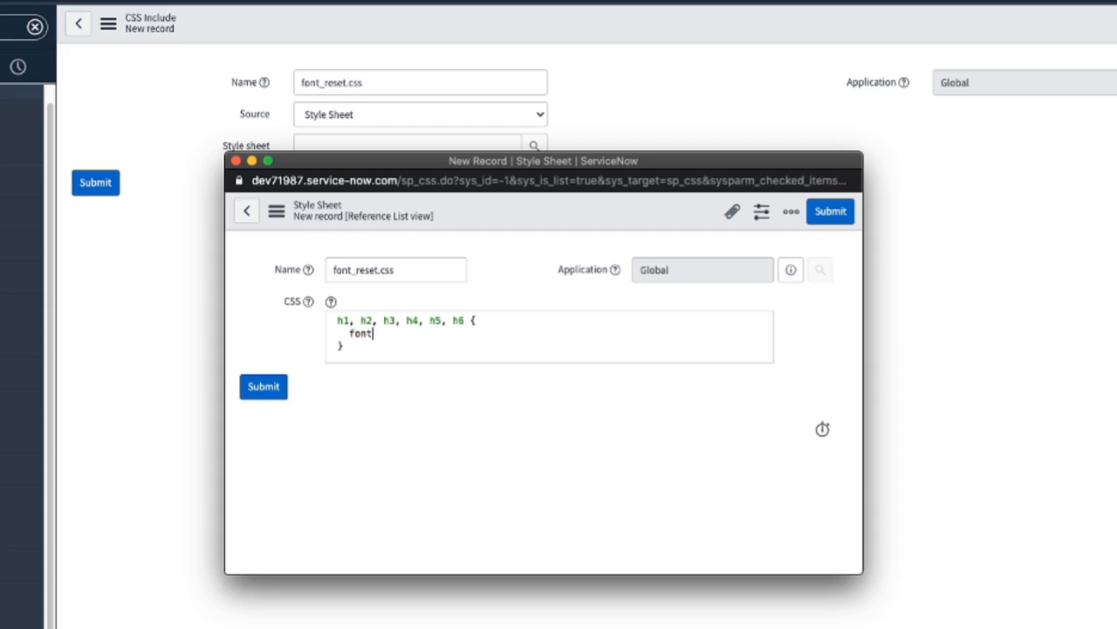
pyautogui.write('-family: "op')
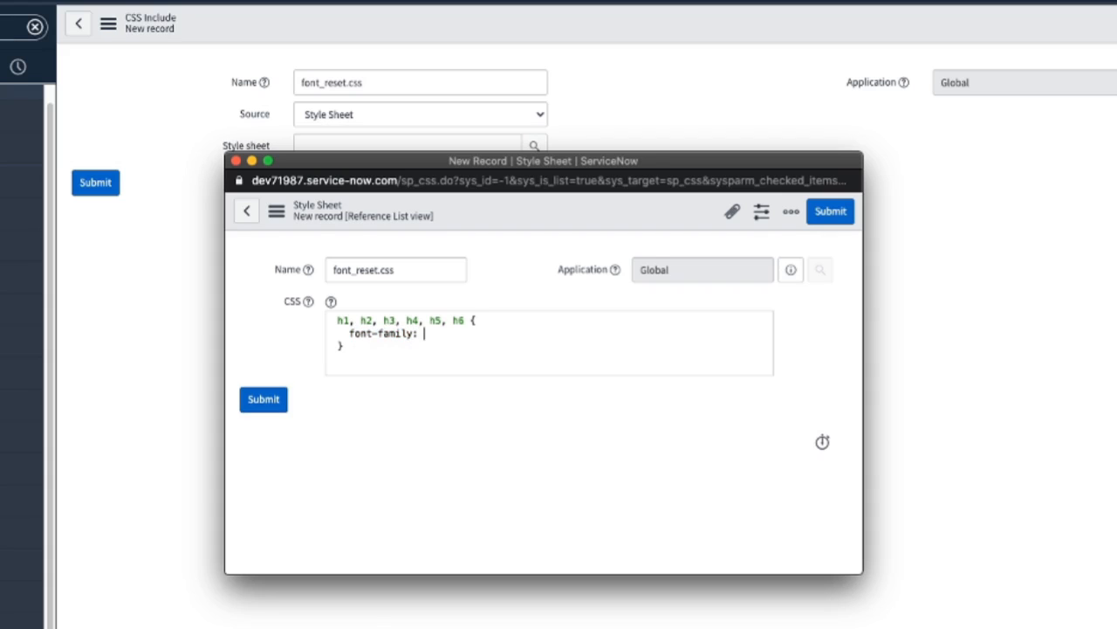
pyautogui.press('BackSpace')
pyautogui.press('BackSpace')
pyautogui.write('Open Sans')
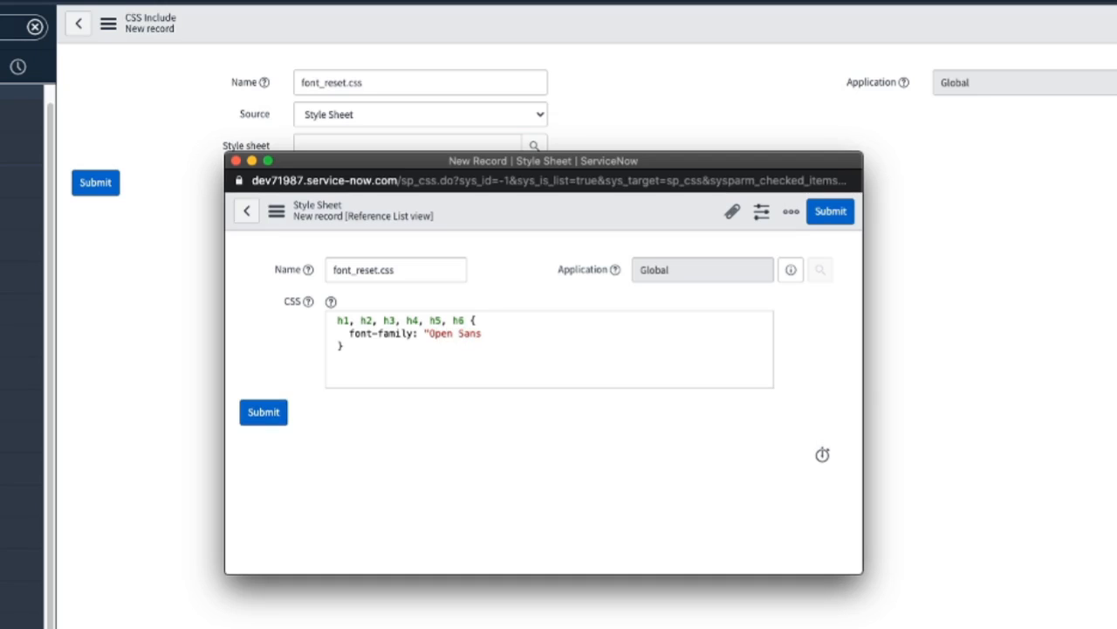
pyautogui.write("'")
pyautogui.press('Left')
pyautogui.press('Left')
pyautogui.press('Left')
pyautogui.press('Left')
pyautogui.press('Left')
pyautogui.press('Left')
pyautogui.press('Left')
pyautogui.press('Left')
pyautogui.press('Left')
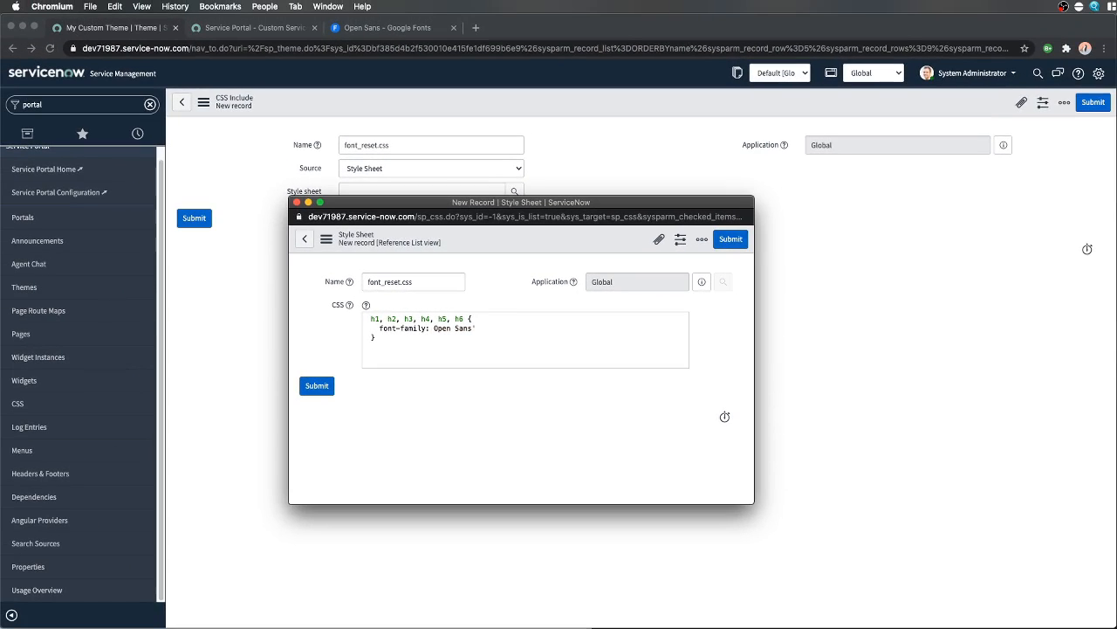
pyautogui.press('BackSpace')
pyautogui.write("'")
# Step: Submit the font_reset.css style sheet and the CSS include that references it
pyautogui.click(728, 241)
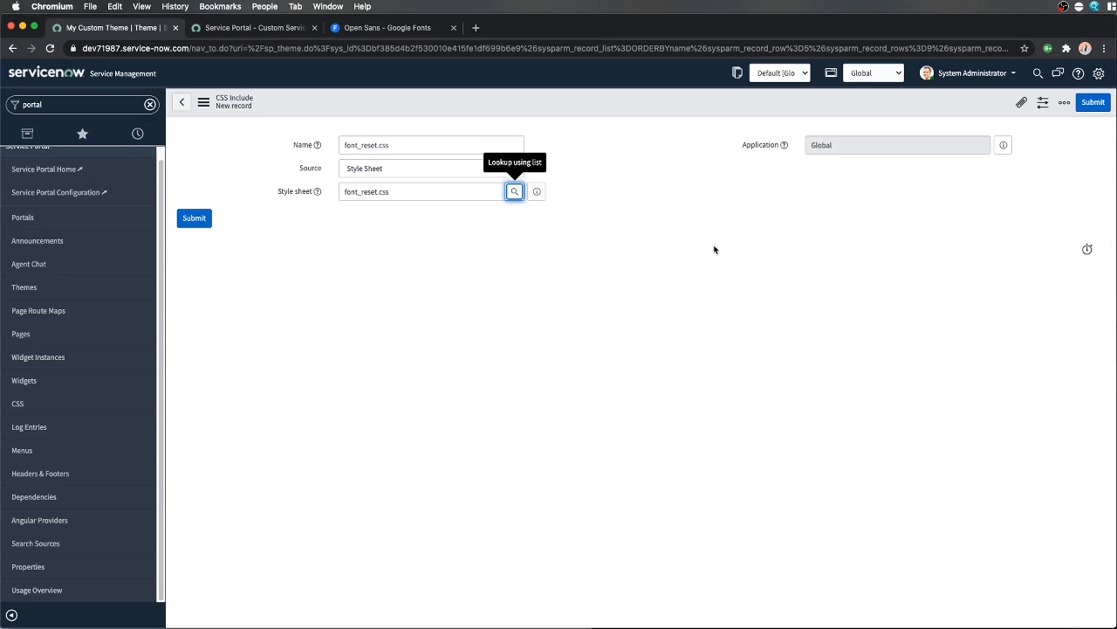
pyautogui.click(1093, 103)
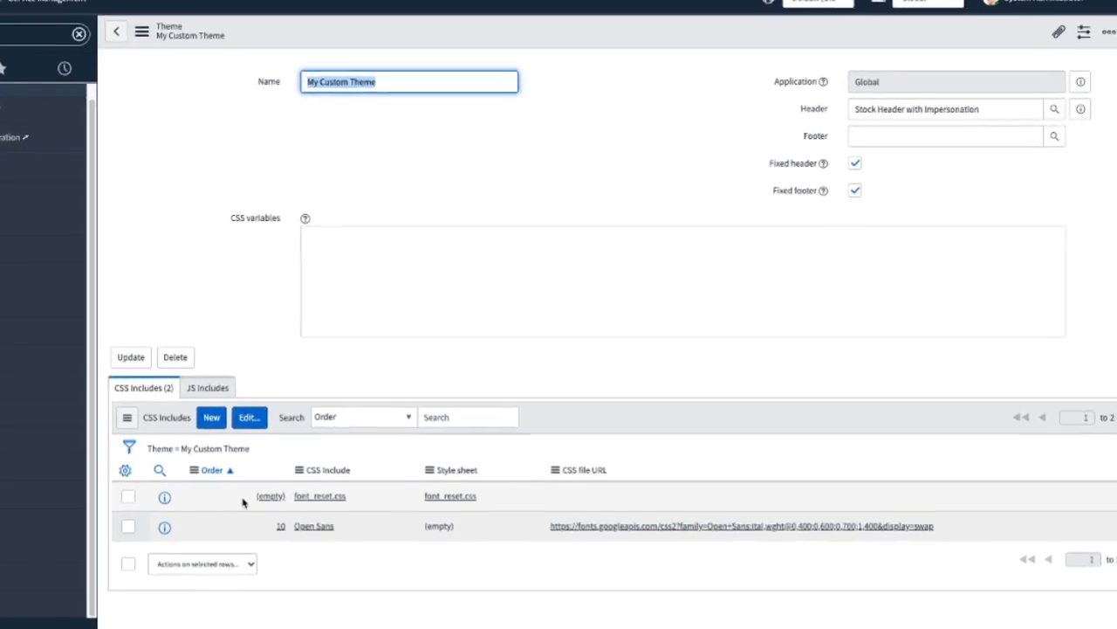
# Step: Set the order of the font_reset.css include to 40 and re-sort the CSS includes by ascending order
pyautogui.doubleClick(243, 499)
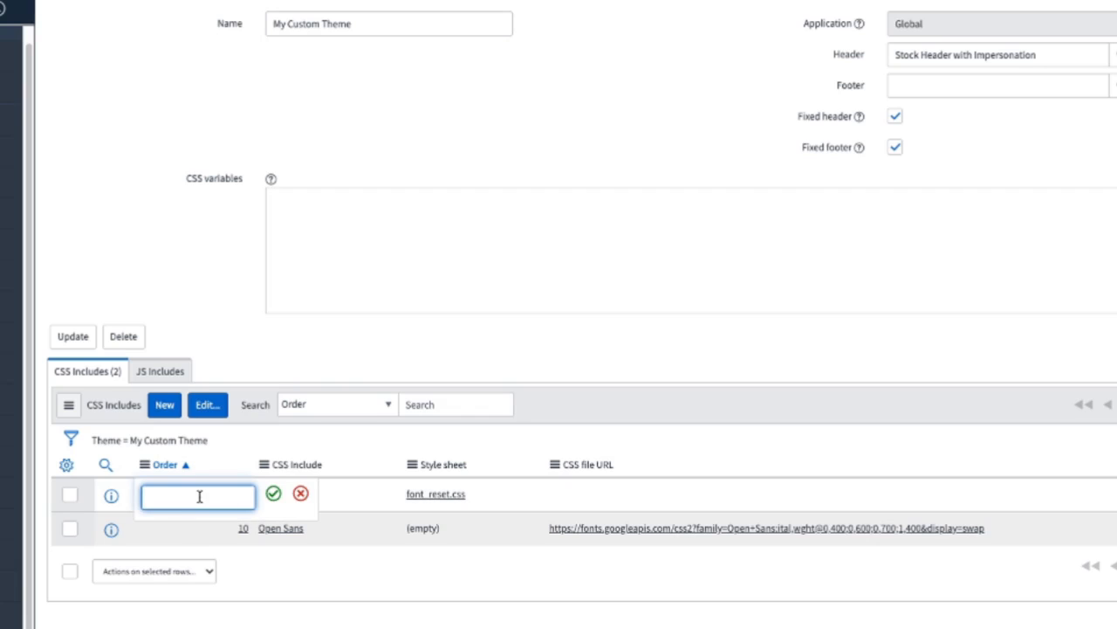
pyautogui.write('40')
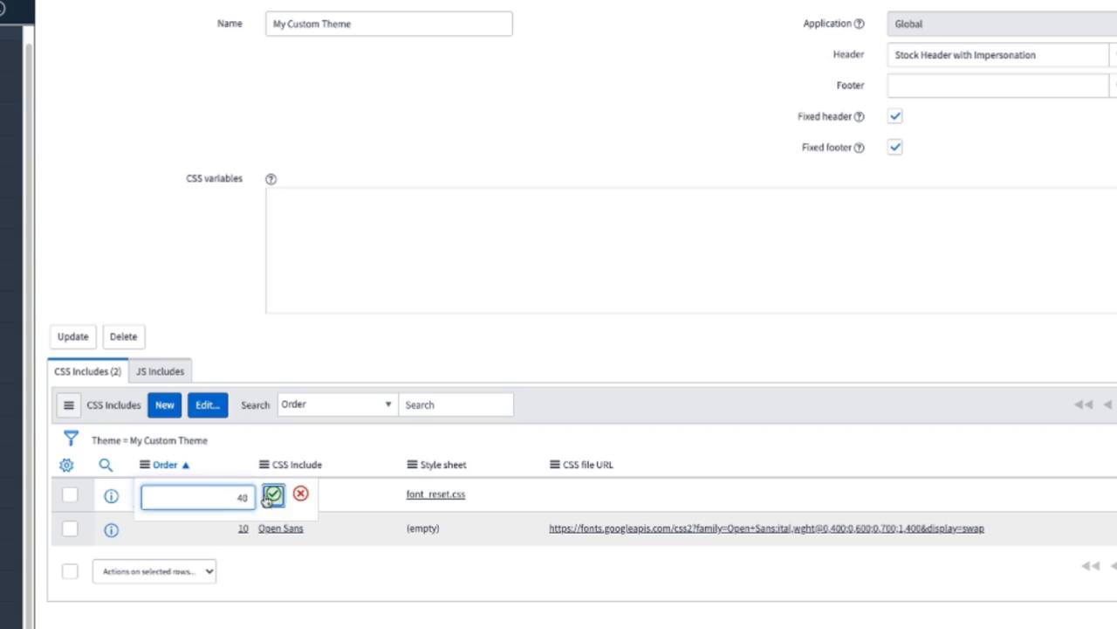
pyautogui.click(273, 494)
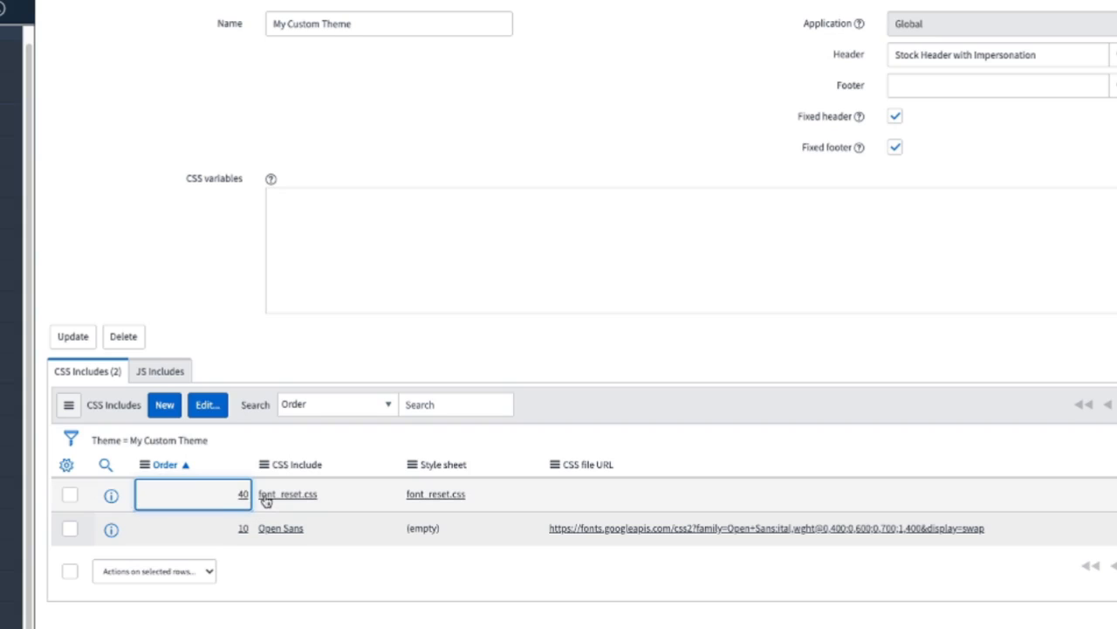
pyautogui.click(158, 467)
pyautogui.click(158, 467)
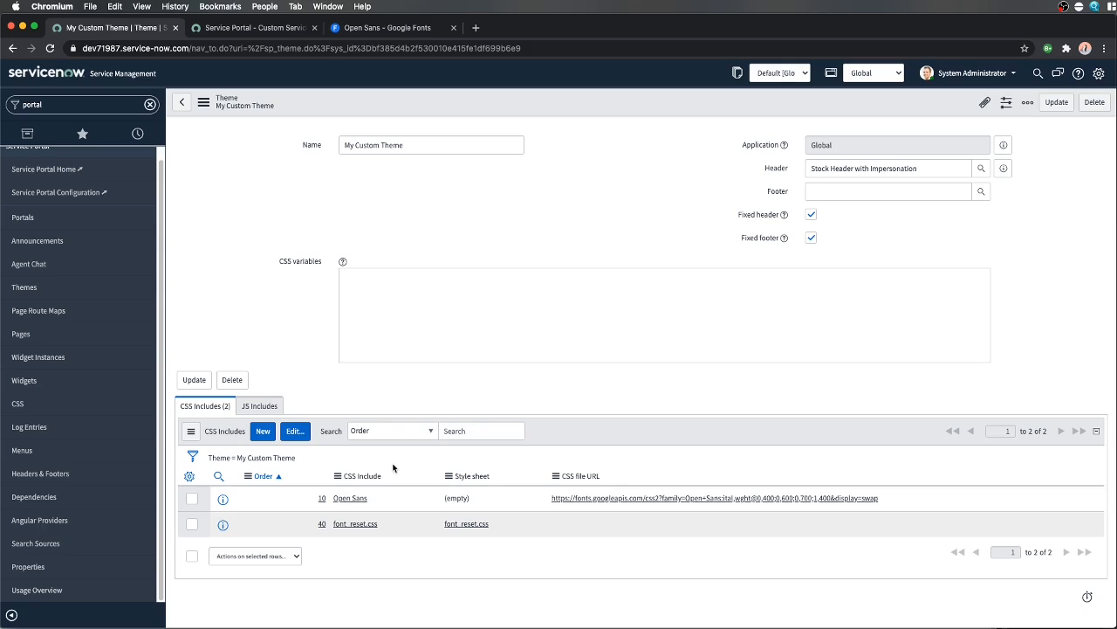
pyautogui.click(322, 27)
pyautogui.click(323, 27)
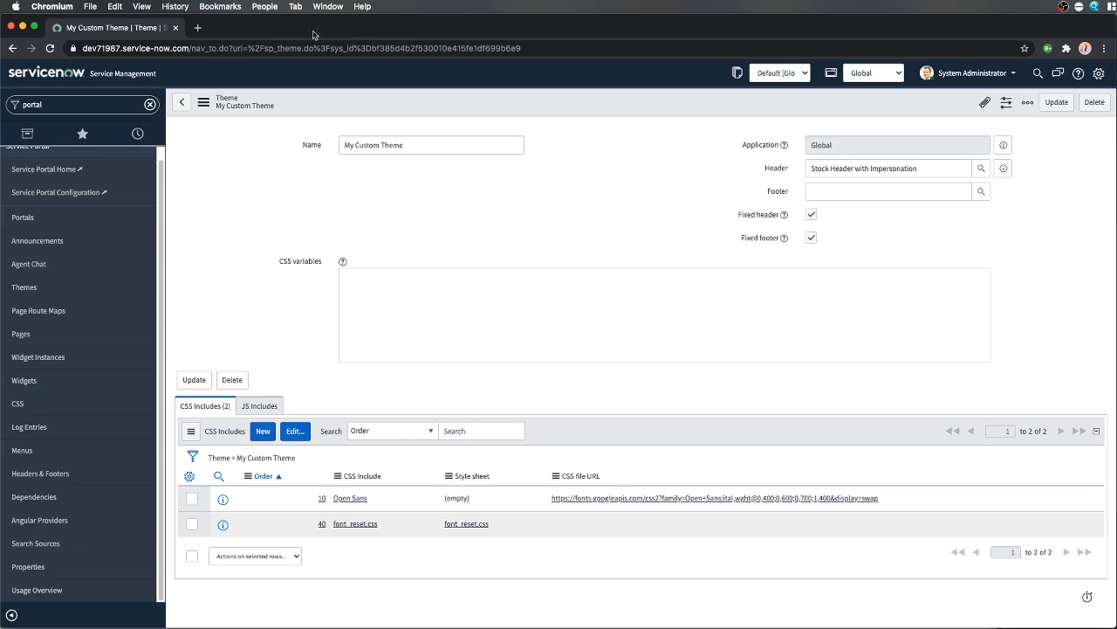
pyautogui.click(198, 28)
pyautogui.write('https://dev71987.service-now.com/my_sp')
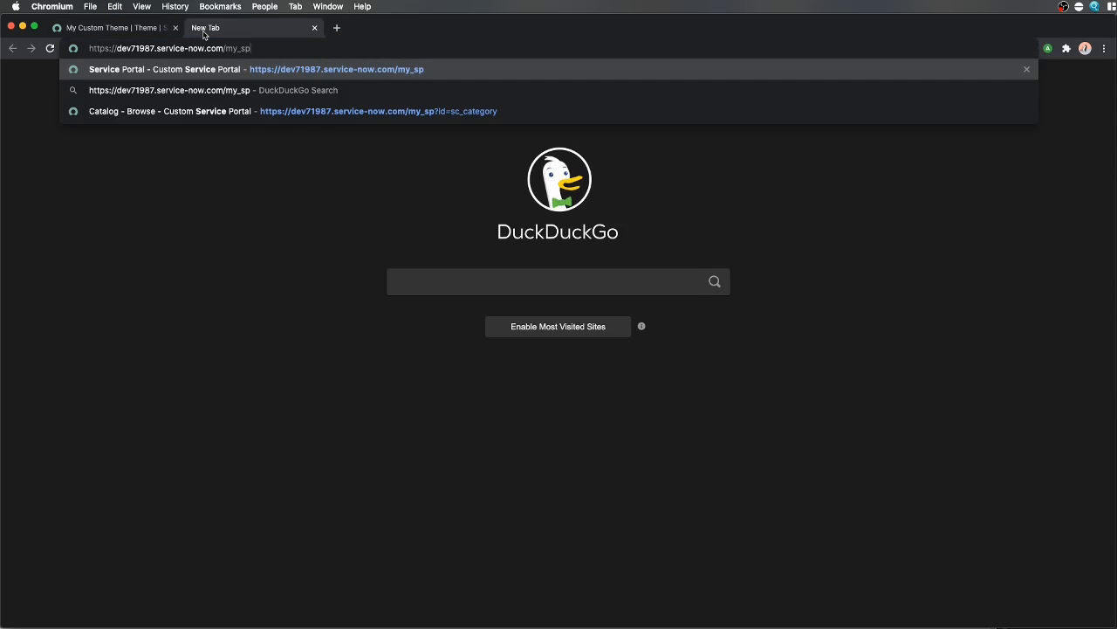
pyautogui.press('Return')
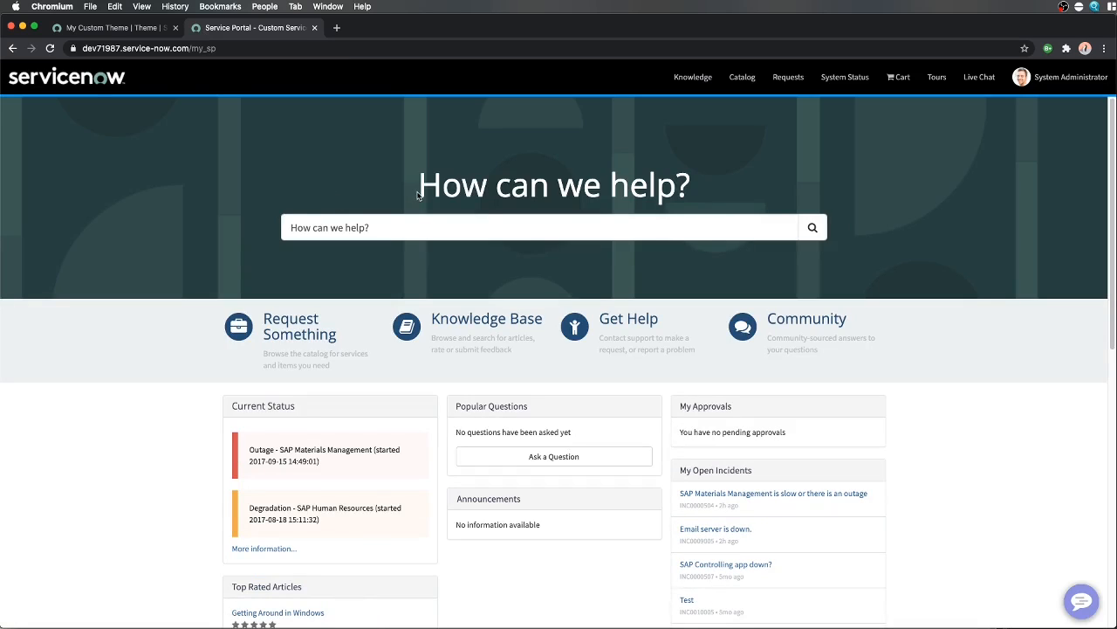
# Step: Inspect the "How can we help?" heading of the portal home page in the developer tools
pyautogui.moveTo(419, 183); pyautogui.dragTo(626, 192)
pyautogui.click(650, 194)
pyautogui.rightClick(614, 177)
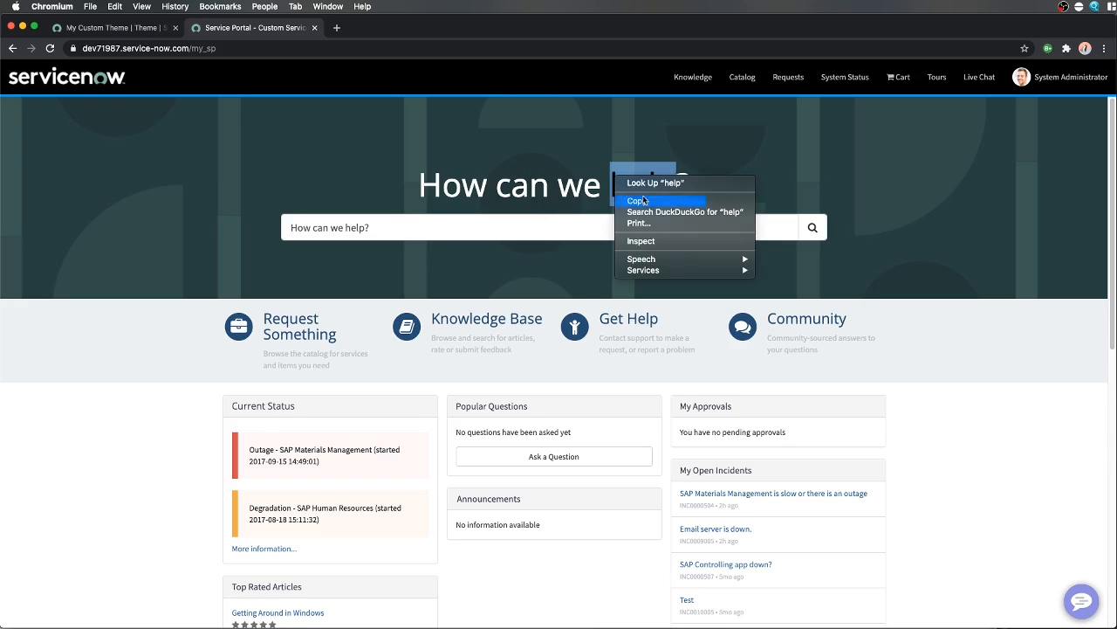
pyautogui.click(662, 241)
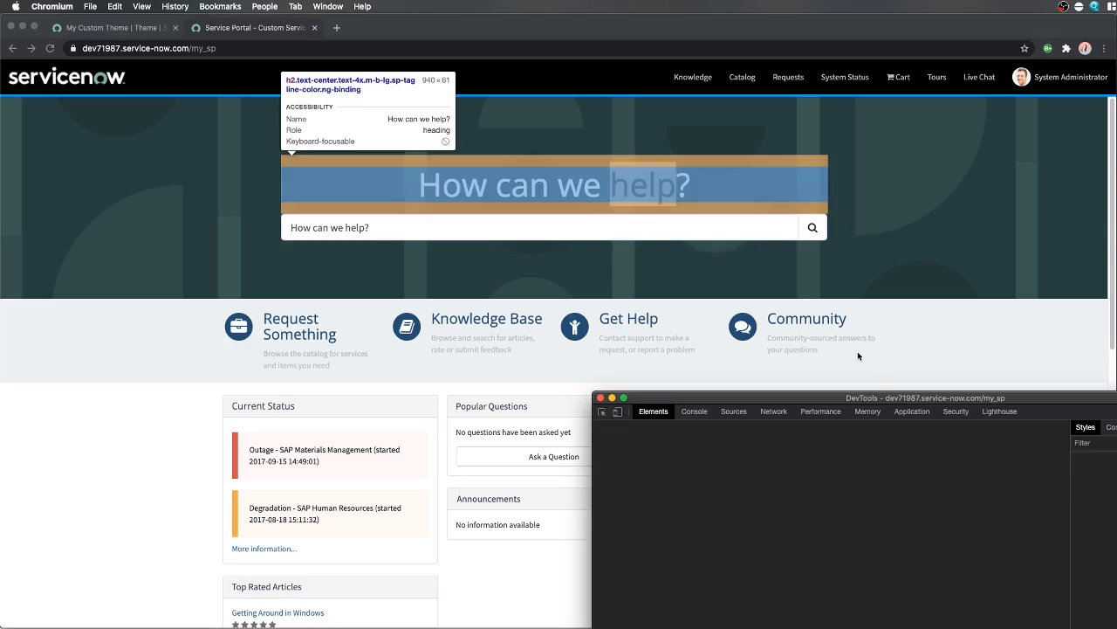
pyautogui.moveTo(887, 464); pyautogui.dragTo(543, 164)
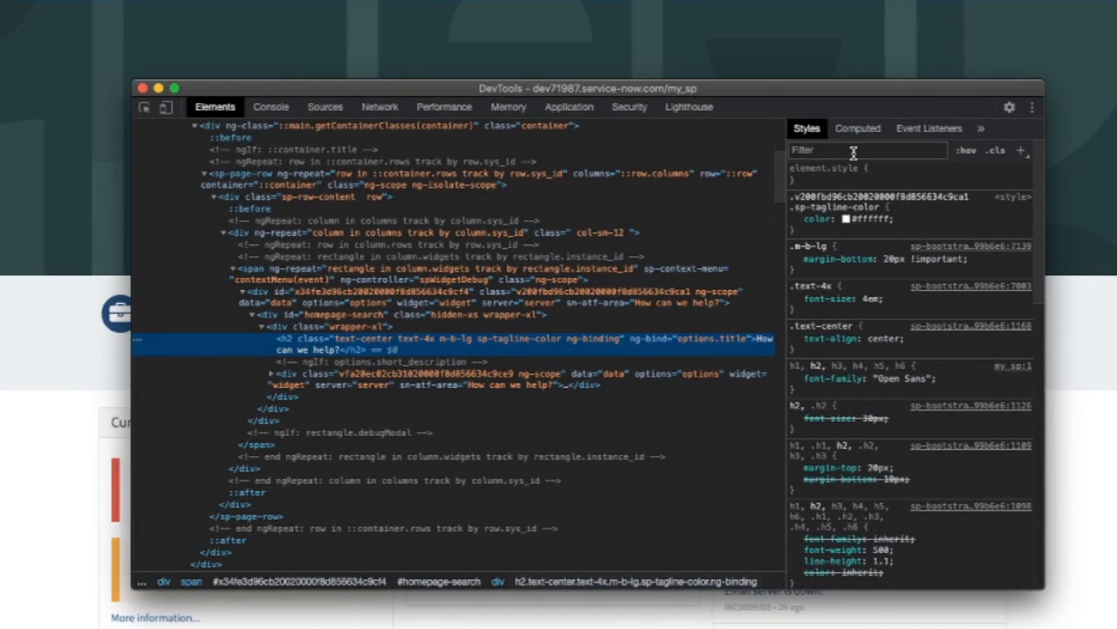
# Step: Filter the heading's styles by font- to examine its font rules, and reload the portal page without the developer tools
pyautogui.click(854, 153)
pyautogui.write('font-')
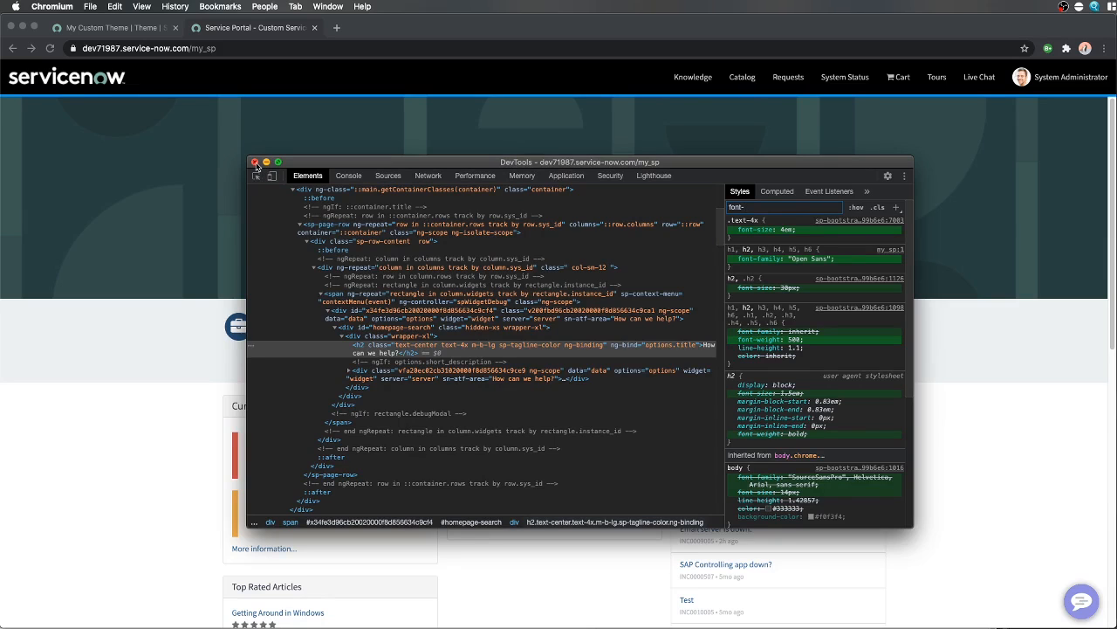
pyautogui.click(254, 163)
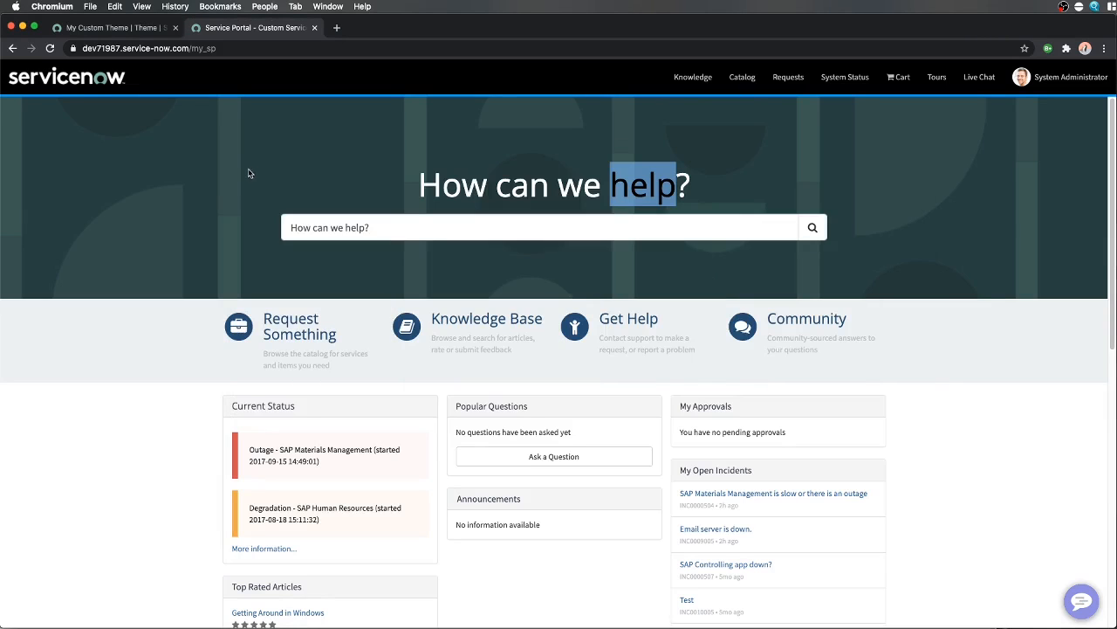
pyautogui.click(52, 51)
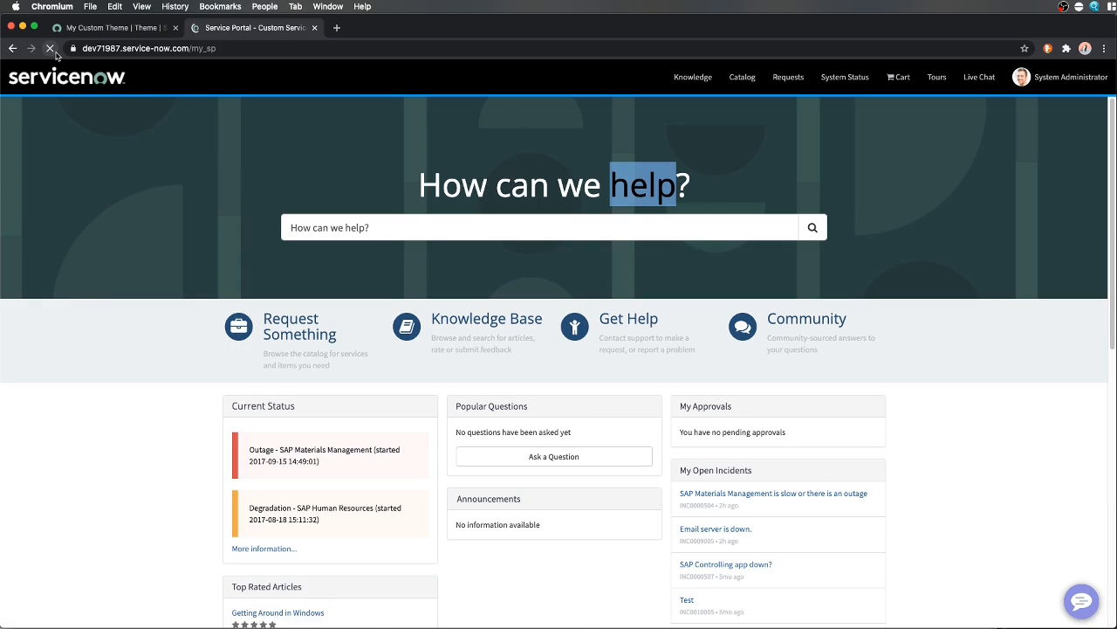